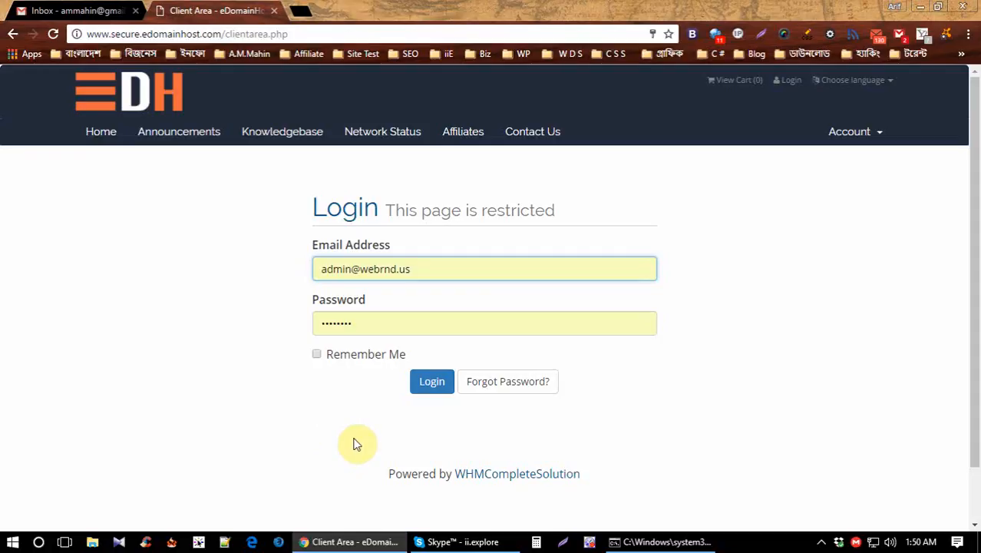
Log in to the hosting client area with the filled-in credentials and open cPanel for the Webrnd.us service
left_click(430, 390)
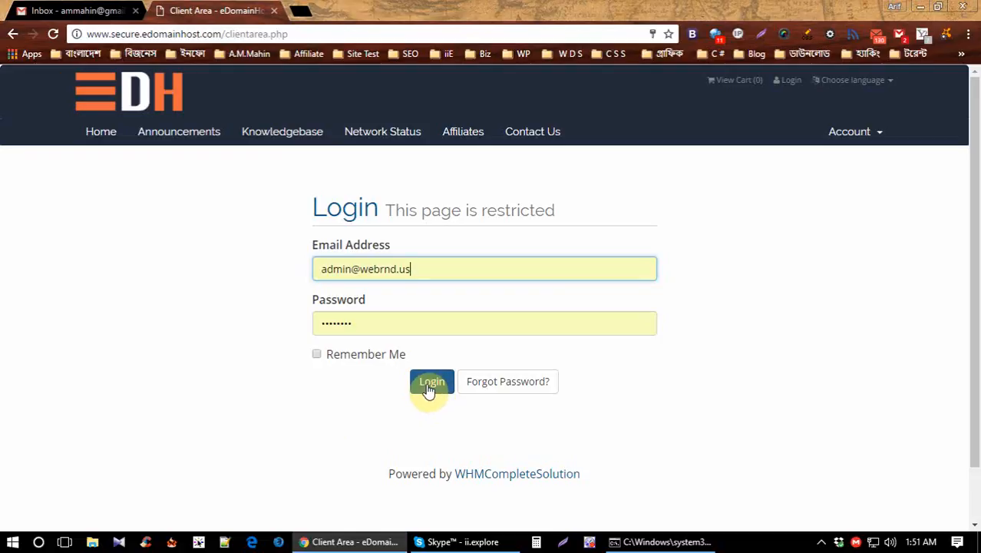
left_click(429, 390)
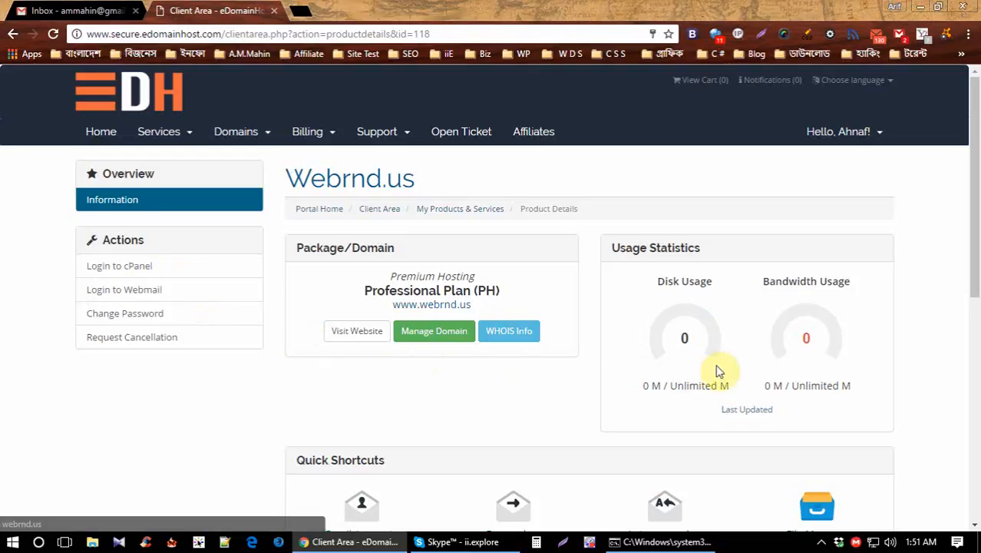
left_click(114, 270)
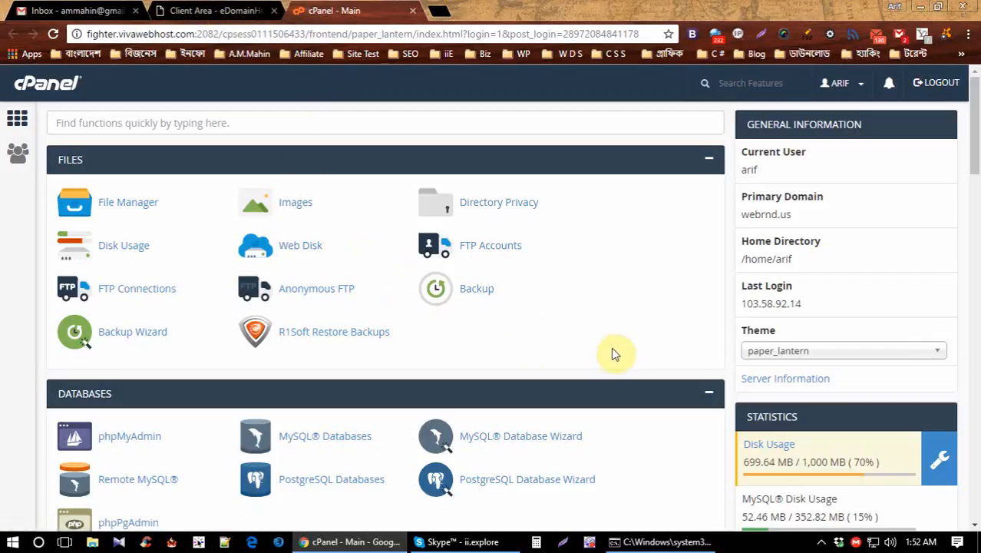
Switch the cPanel theme to x3 and decline the getting-started wizard
scroll(622, 303, "down", 1)
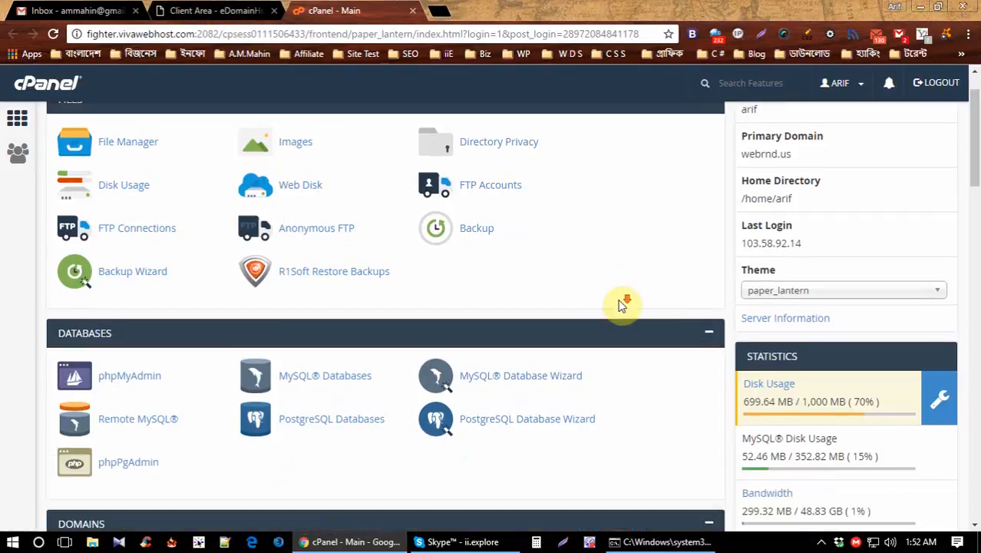
scroll(614, 341, "up", 1)
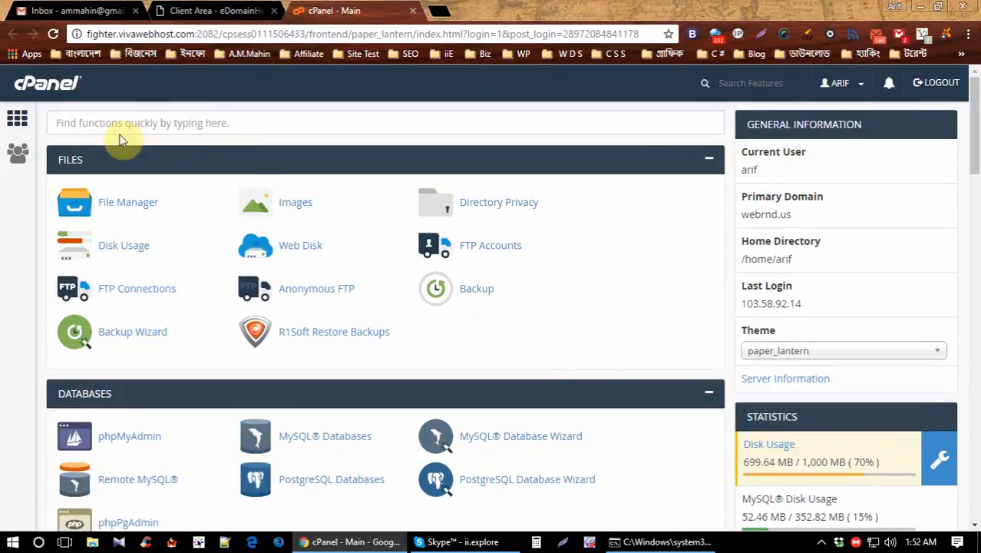
scroll(613, 307, "down", 12)
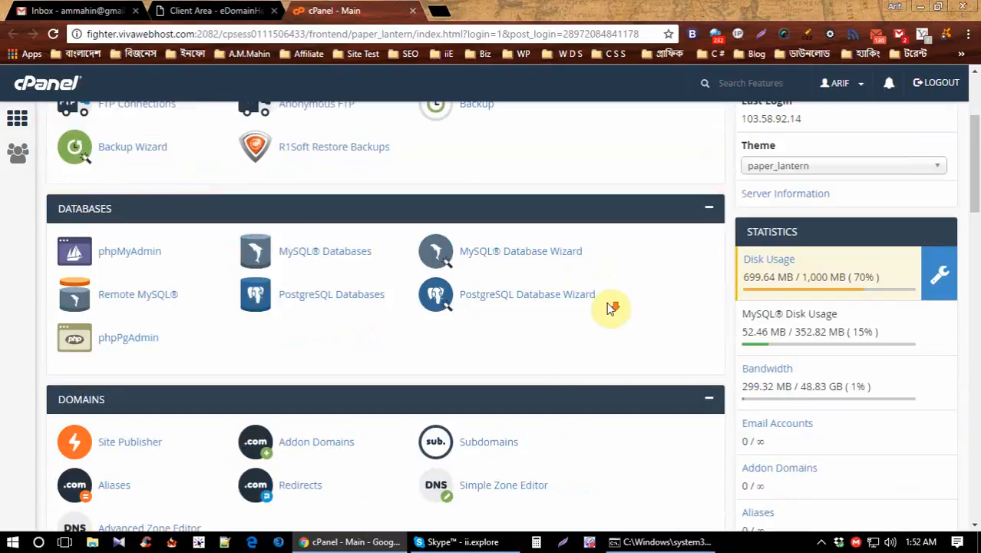
scroll(591, 406, "up", 6)
scroll(592, 405, "up", 6)
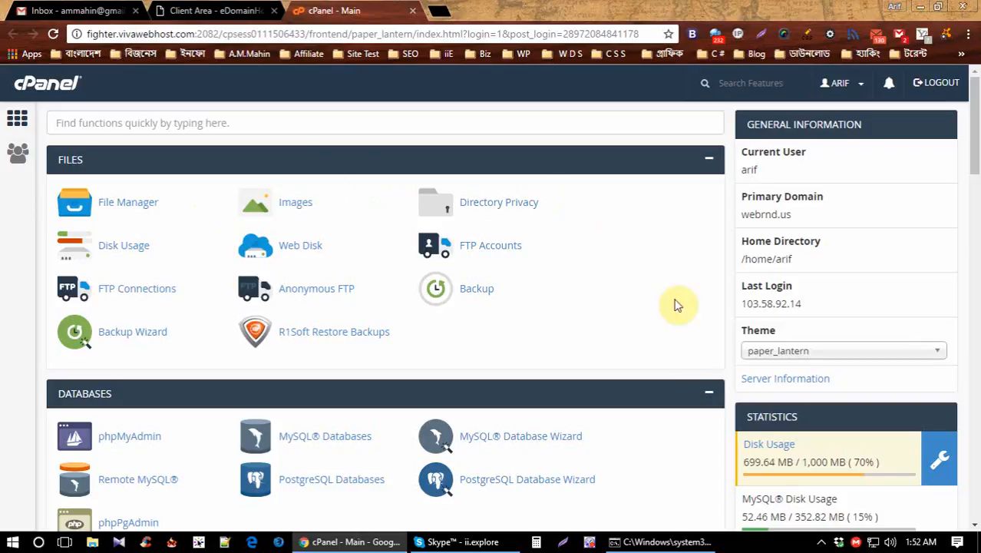
left_click(768, 357)
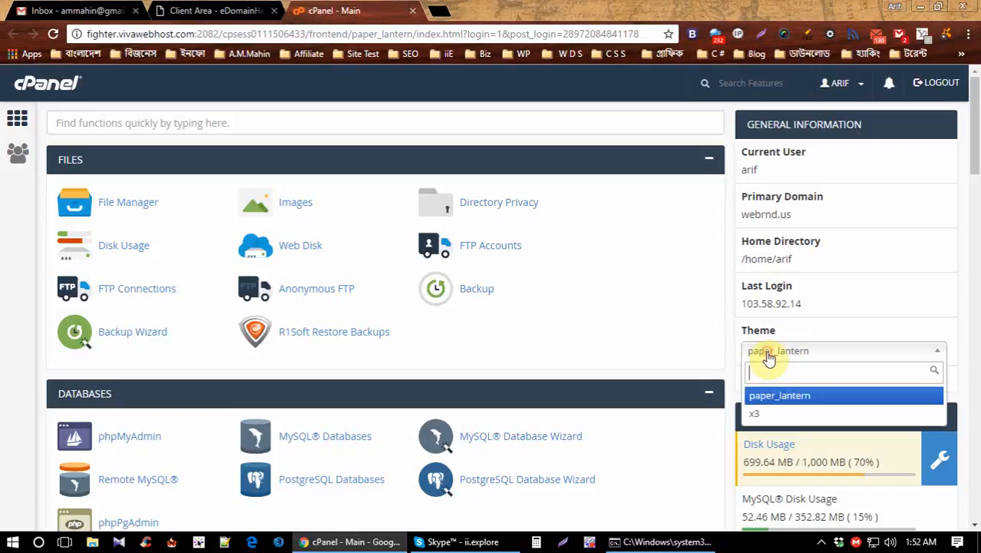
left_click(767, 415)
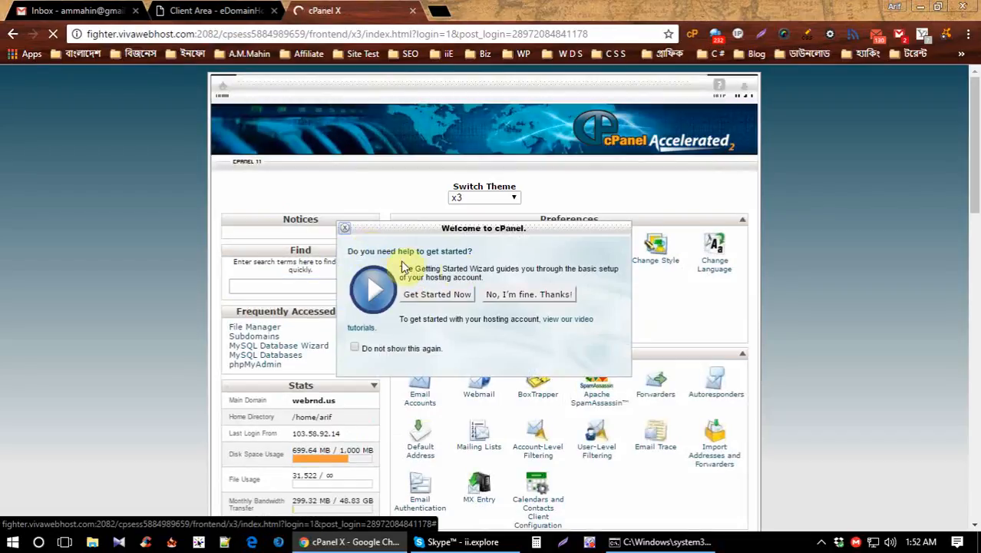
left_click(554, 297)
Look through the x3 theme's statistics and feature groups, and switch the theme back to paper_lantern
scroll(302, 262, "down", 15)
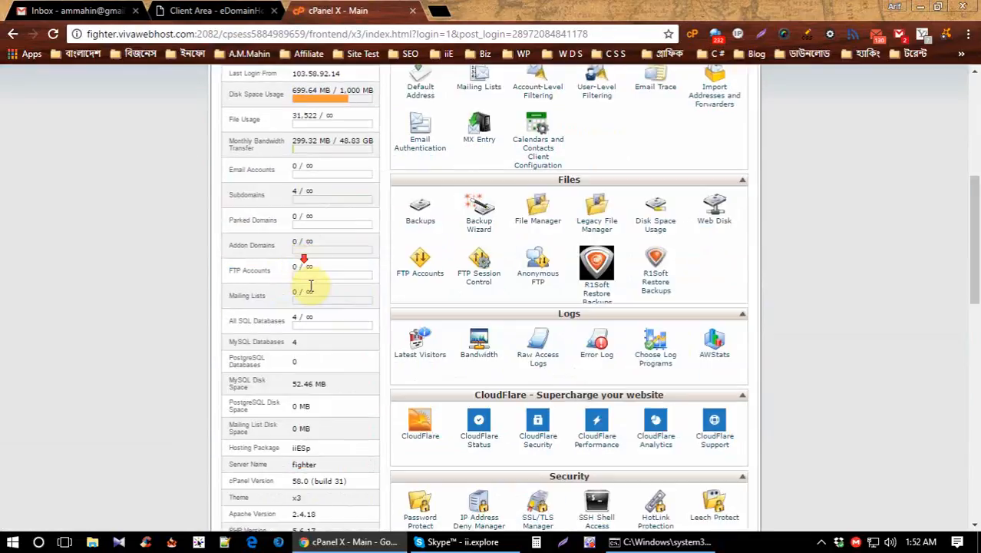
scroll(341, 439, "up", 15)
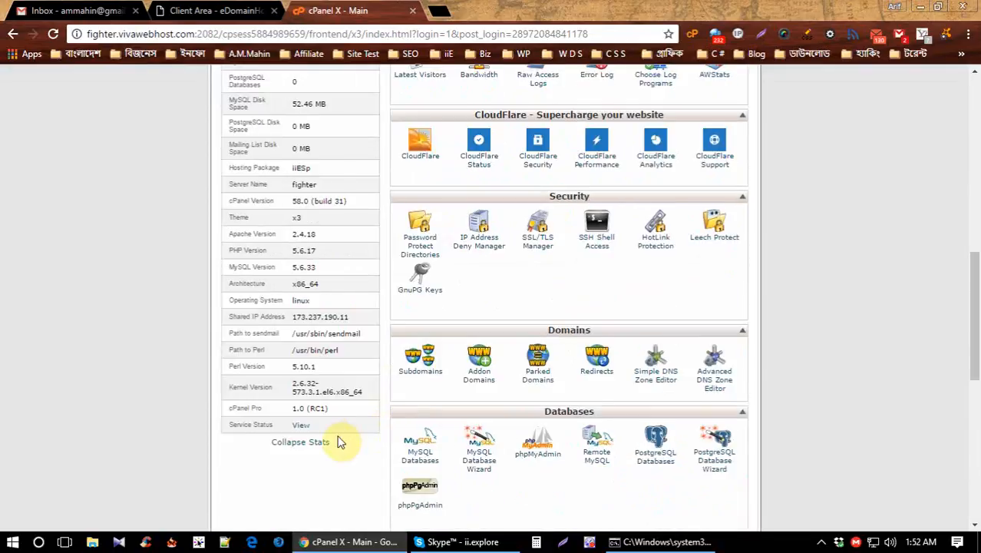
scroll(342, 442, "up", 2)
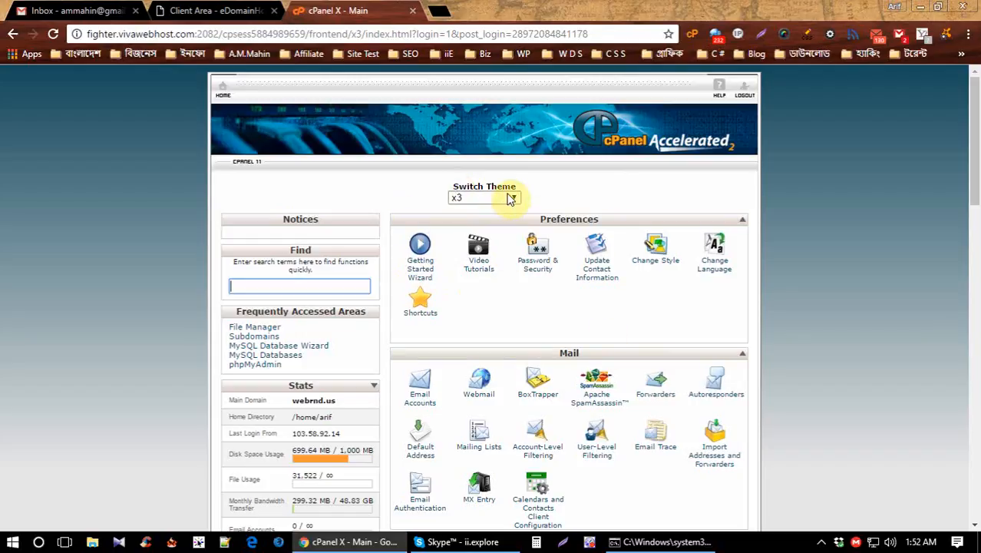
left_click(511, 198)
left_click(487, 211)
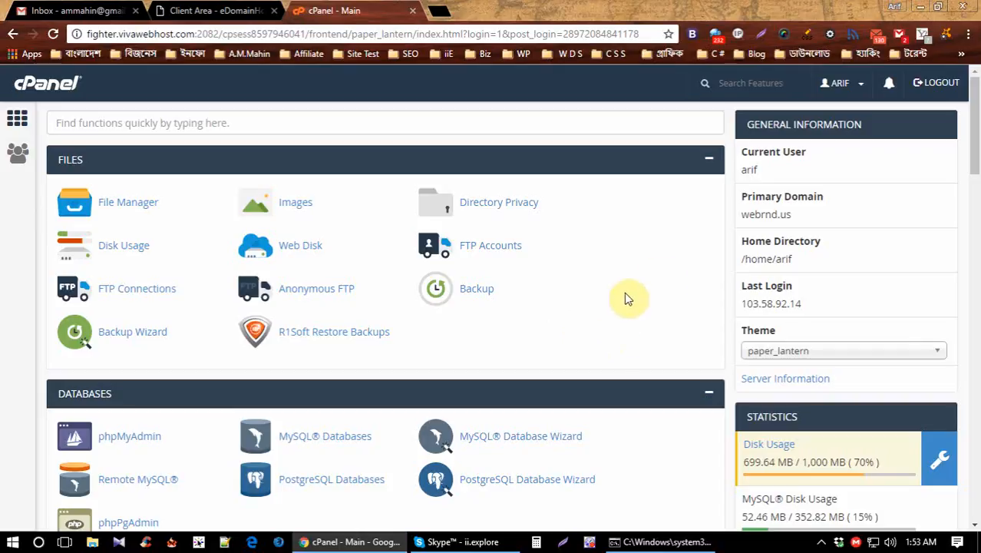
Browse the paper_lantern home page's feature sections, including Databases, Domains, Metrics, Security and Software
scroll(558, 285, "down", 3)
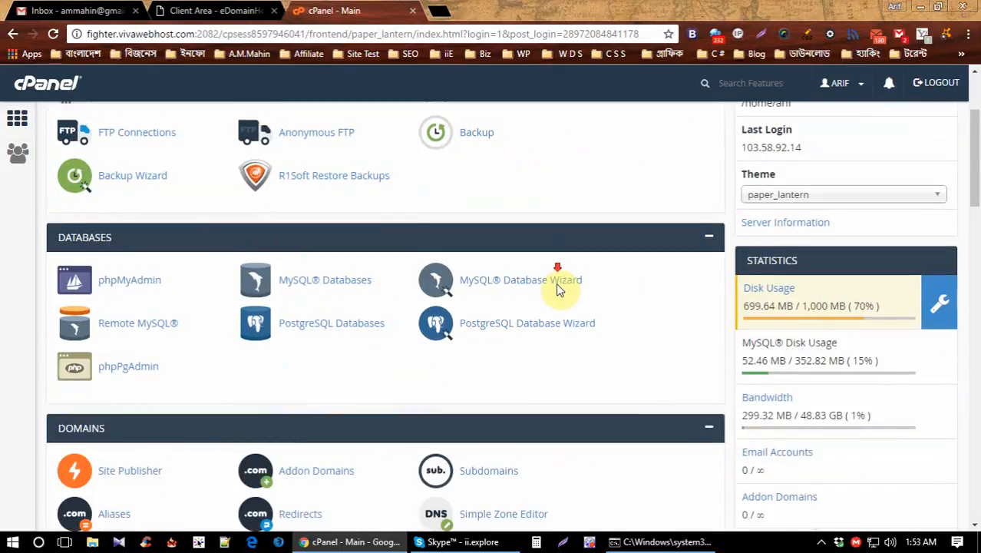
scroll(559, 289, "down", 3)
scroll(278, 350, "down", 5)
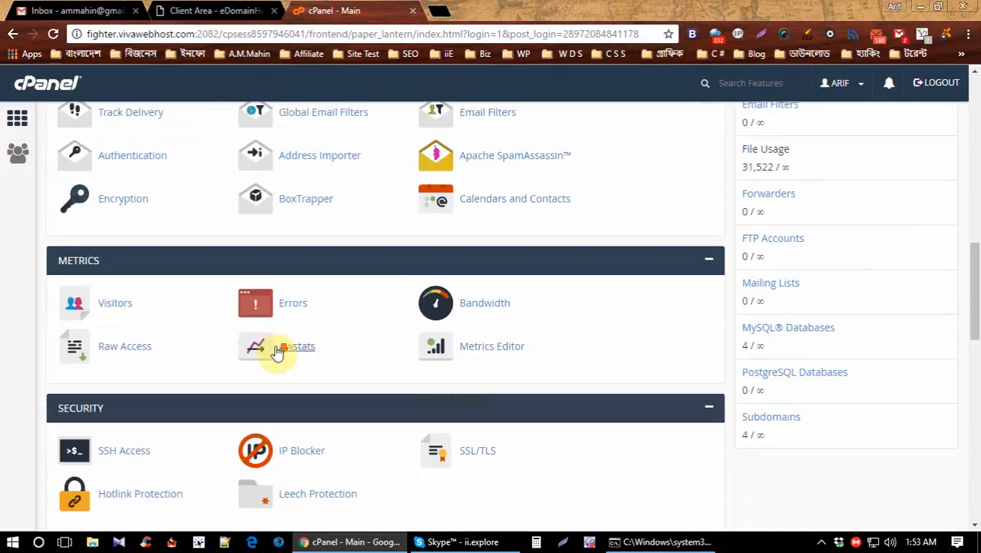
scroll(291, 351, "down", 8)
scroll(298, 367, "up", 10)
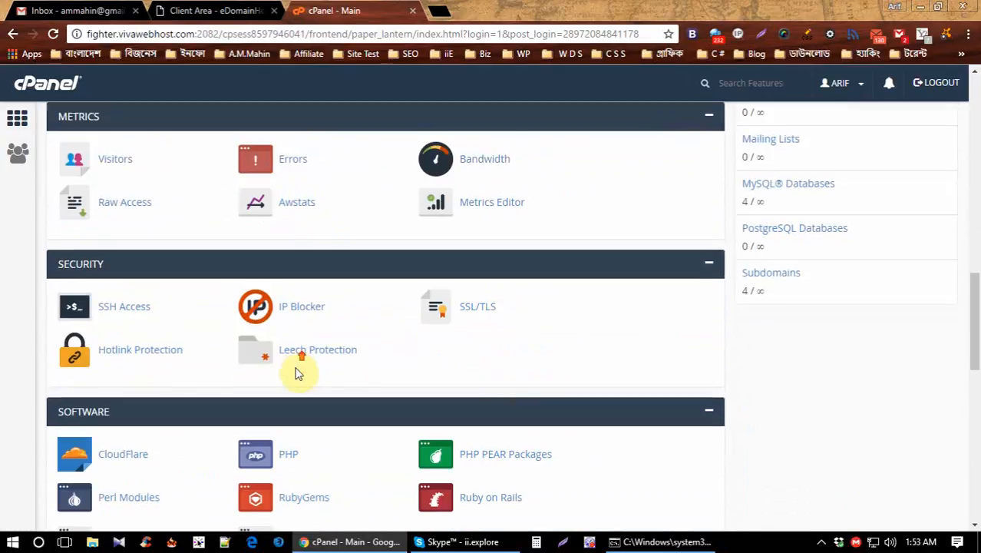
scroll(299, 376, "up", 8)
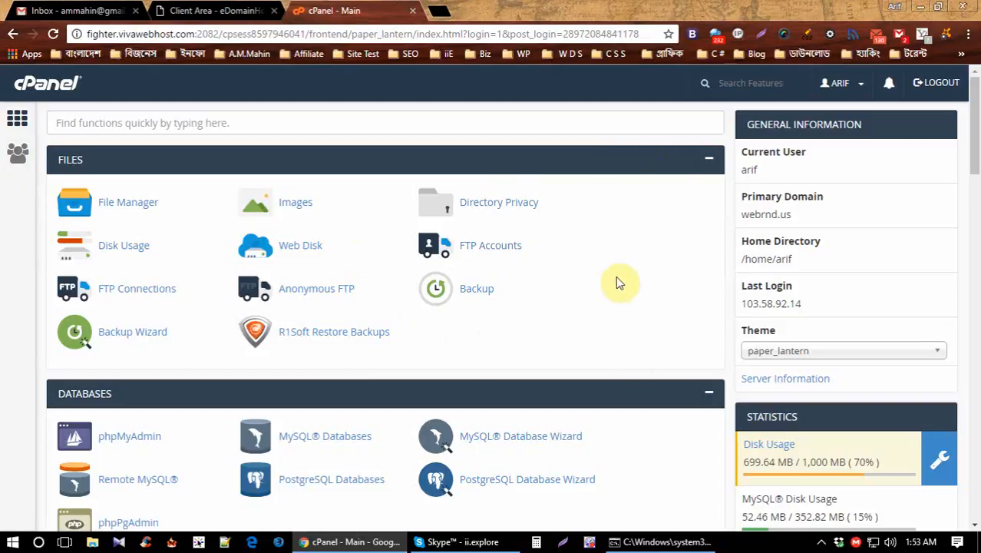
Check the account's used and allotted disk space in the statistics, view the Disk Usage page and return to the home page
scroll(556, 280, "down", 1)
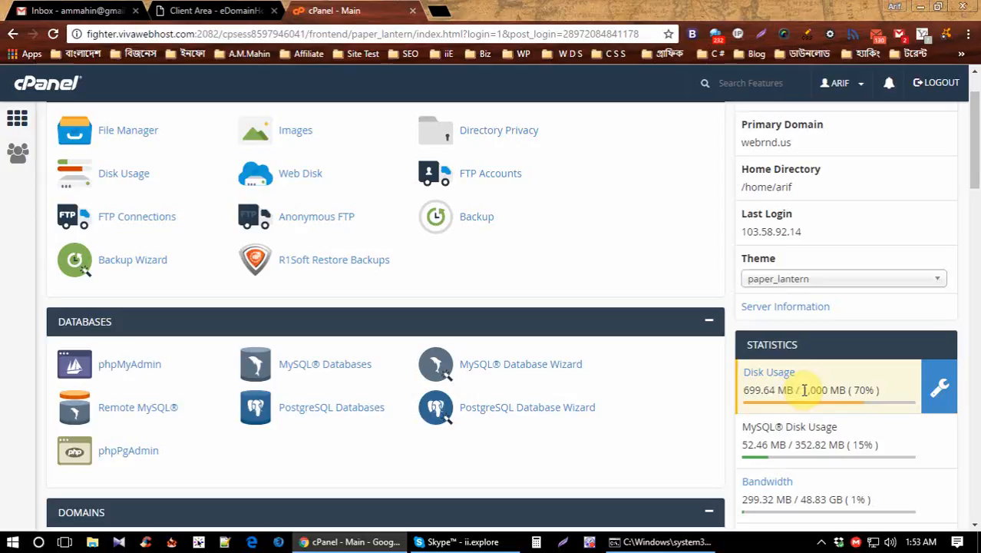
left_click_drag(803, 389, 844, 390)
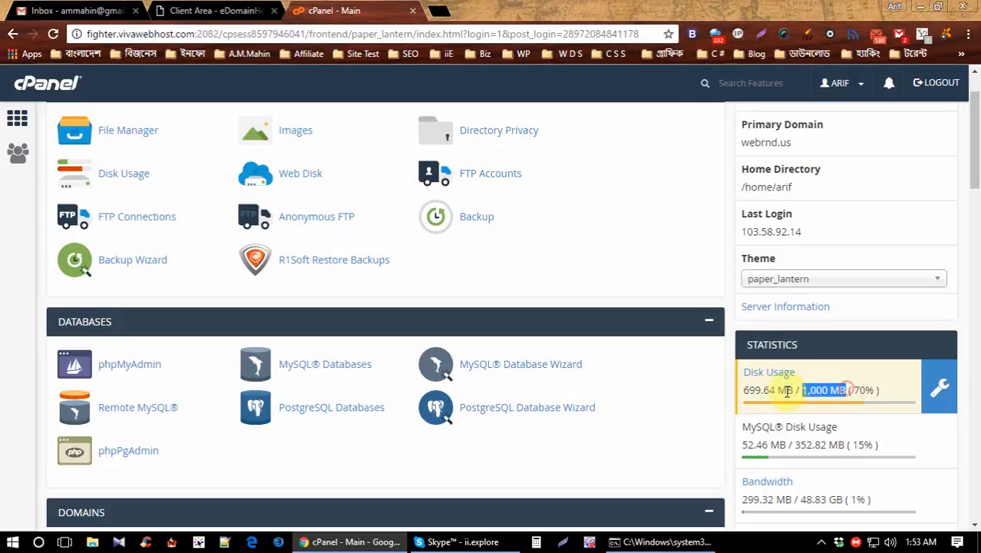
left_click_drag(744, 390, 759, 390)
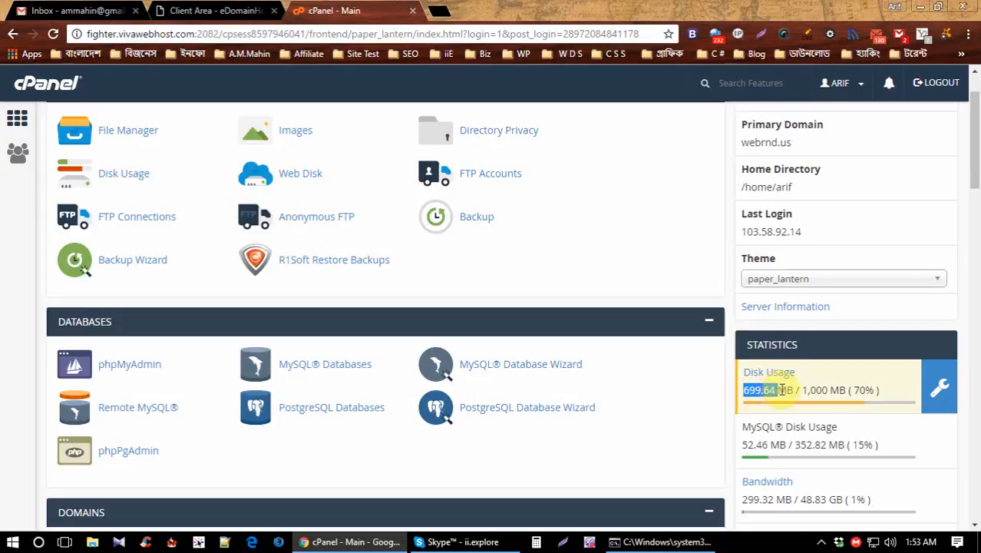
left_click(833, 386)
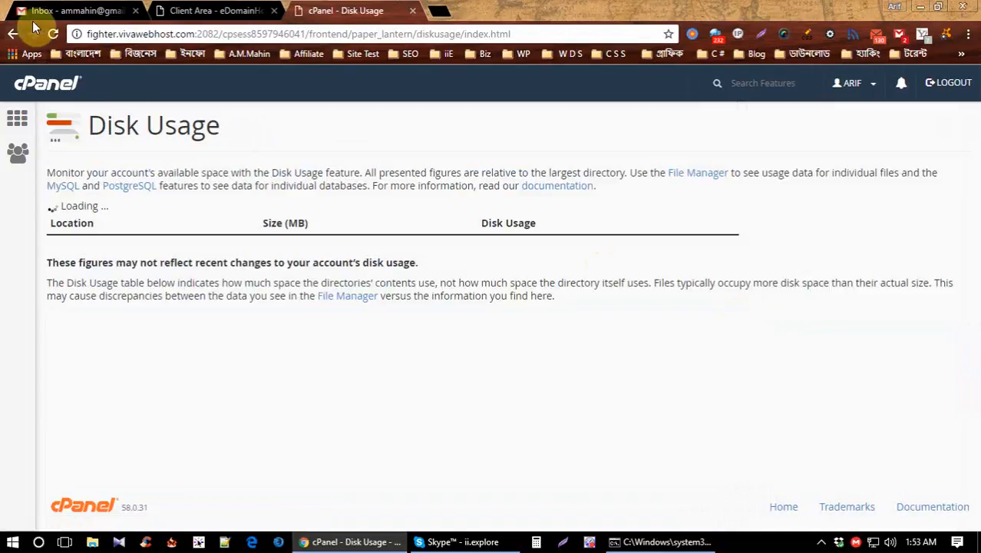
left_click(17, 36)
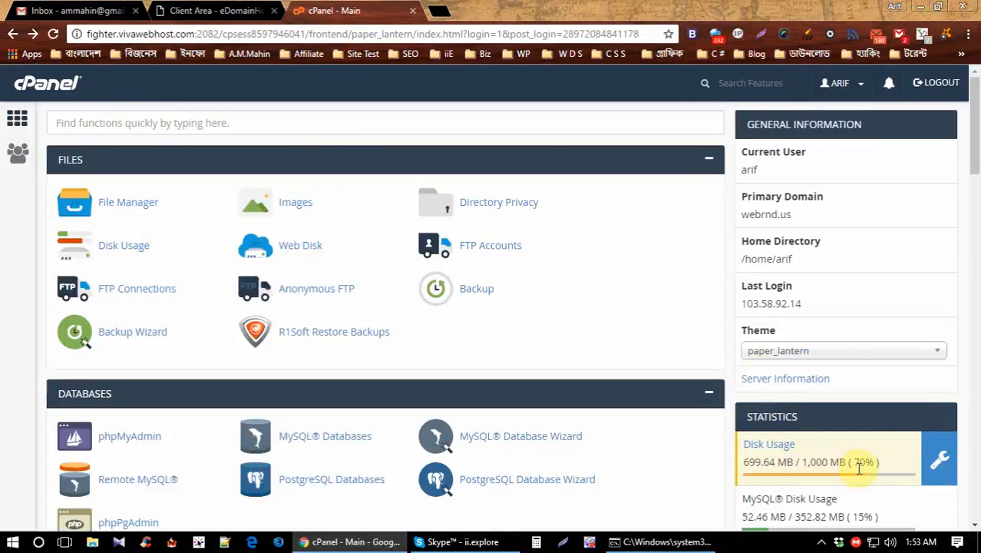
Review the remaining account statistics, including bandwidth, email accounts, addon domains, aliases and file usage
scroll(842, 463, "down", 2)
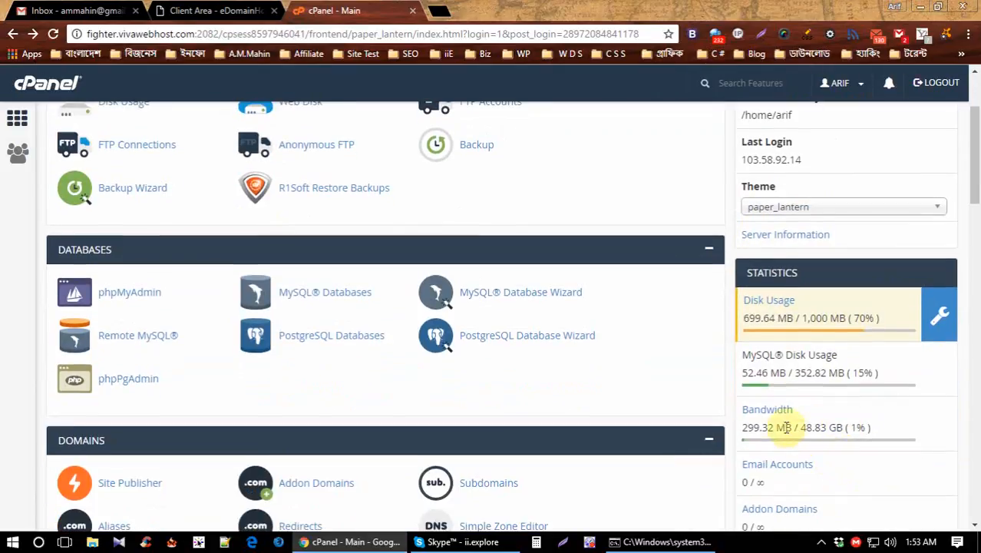
scroll(737, 398, "down", 1)
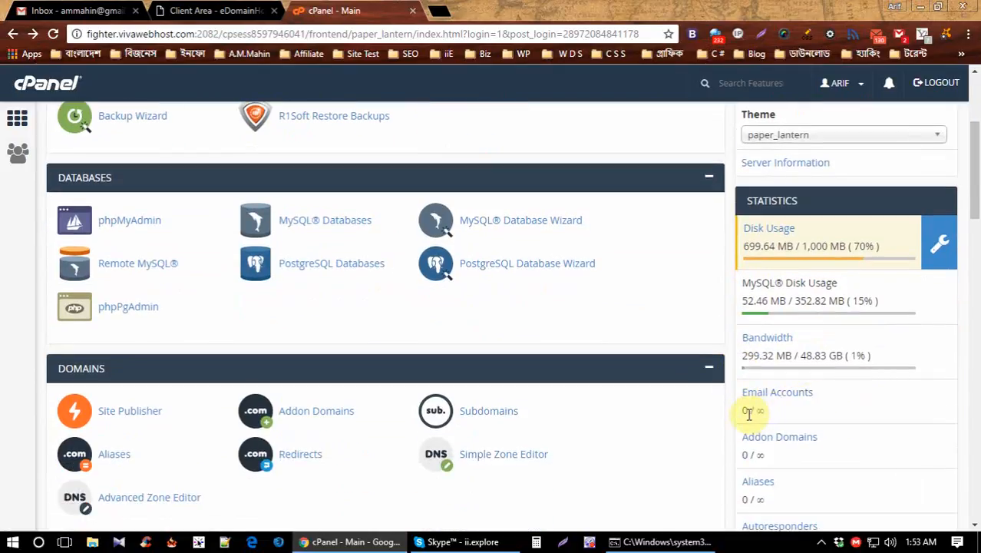
left_click_drag(756, 411, 783, 410)
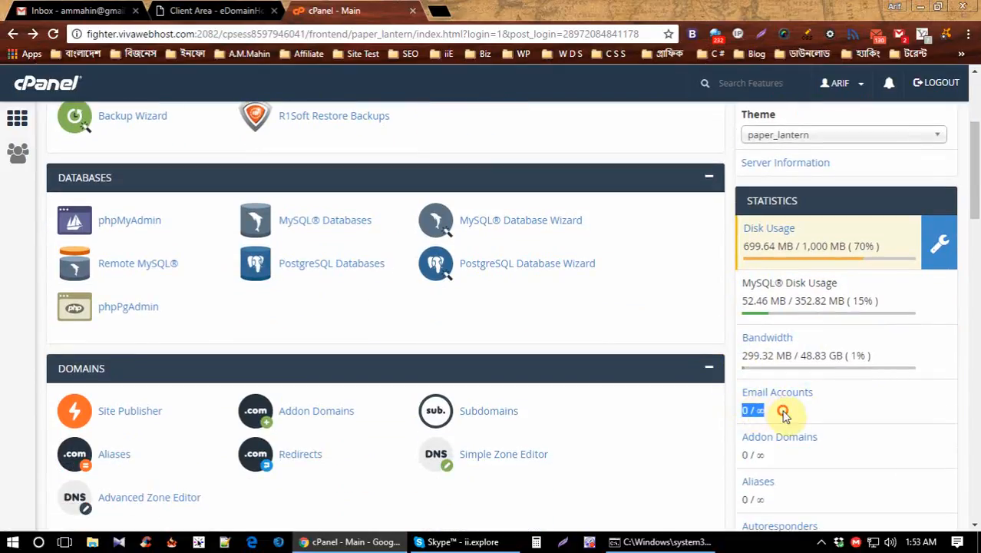
scroll(783, 414, "down", 1)
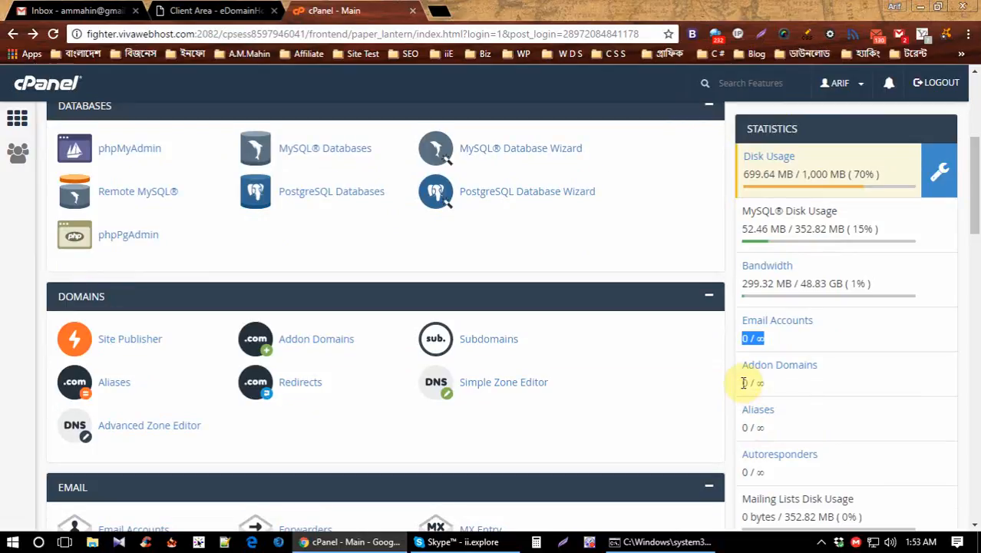
scroll(802, 398, "down", 2)
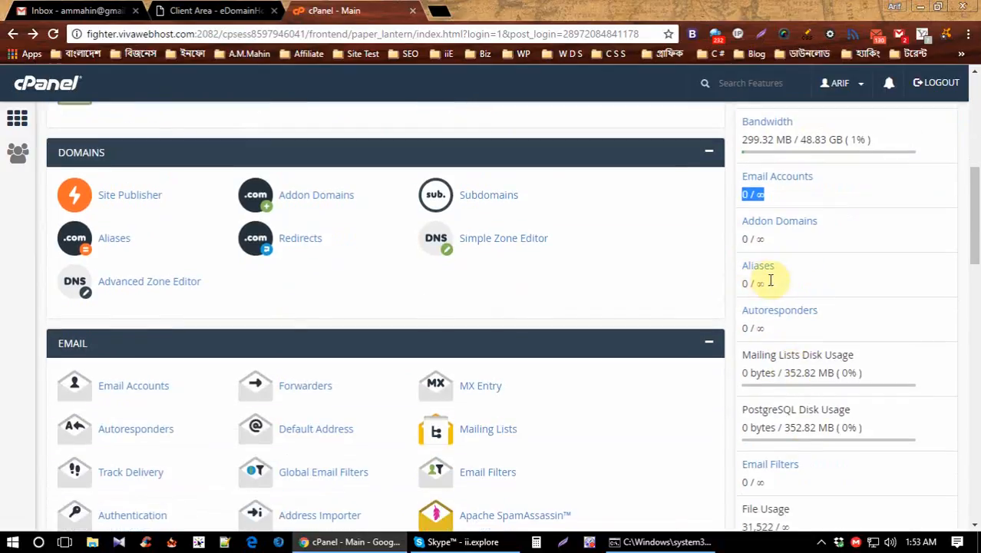
scroll(829, 314, "down", 1)
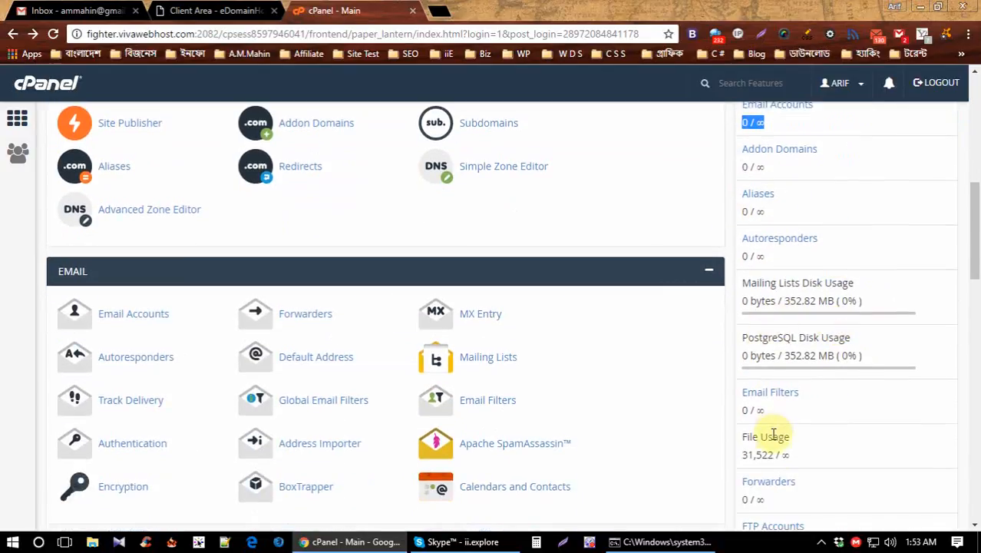
scroll(775, 477, "up", 7)
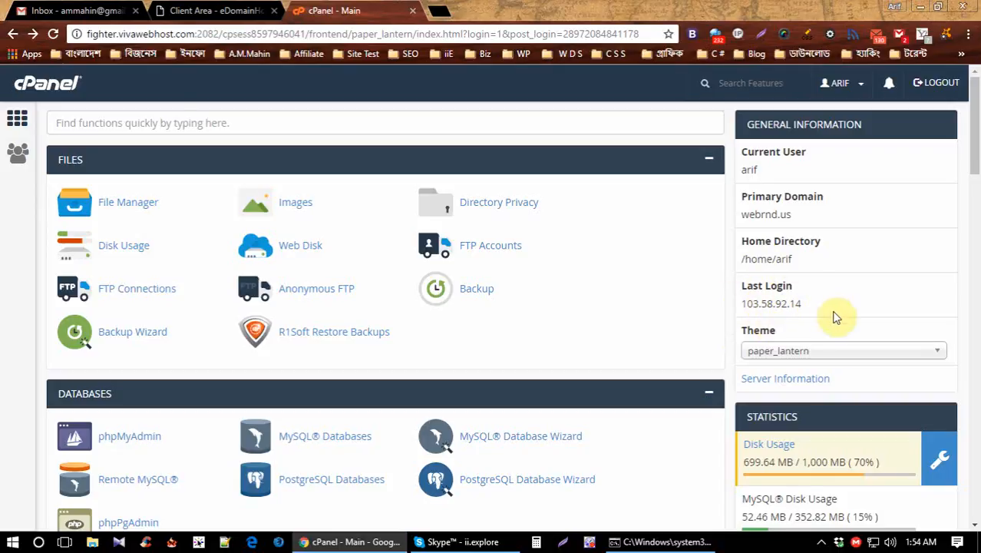
Examine the tools in each cPanel section from Files down to the Softaculous Apps Installer, returning to Databases and Domains
scroll(839, 316, "down", 2)
scroll(176, 357, "up", 2)
scroll(179, 320, "down", 1)
scroll(107, 361, "down", 1)
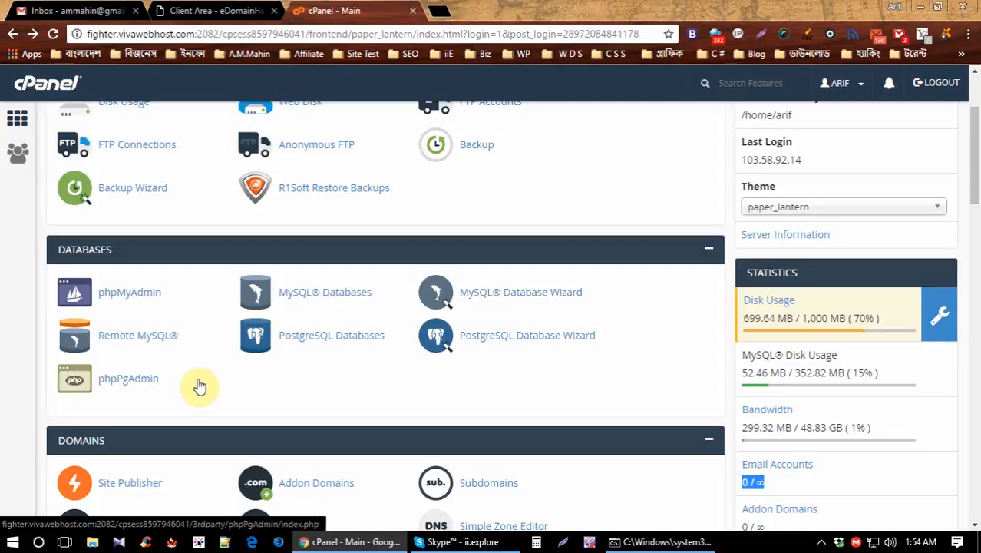
scroll(207, 384, "down", 9)
scroll(212, 384, "down", 4)
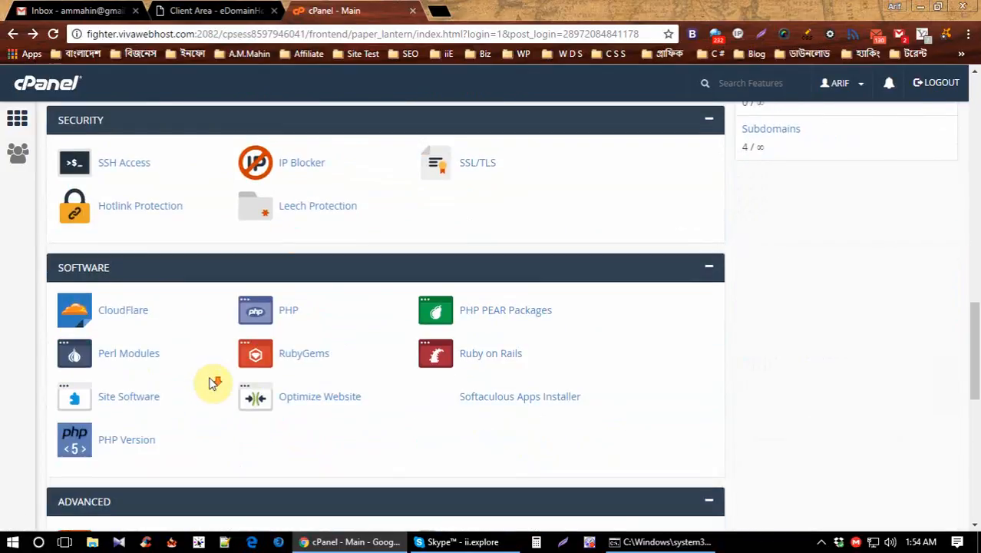
scroll(213, 382, "down", 8)
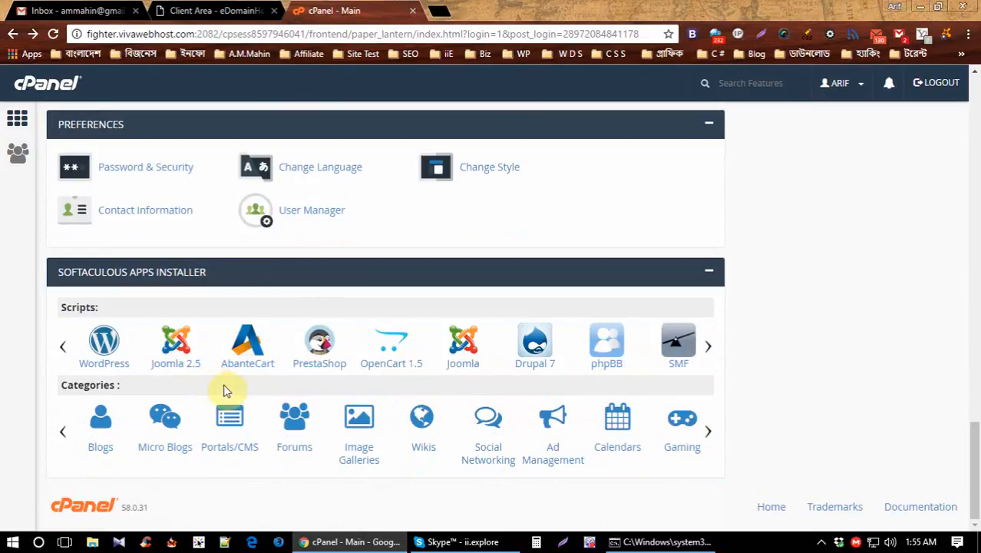
scroll(234, 411, "up", 15)
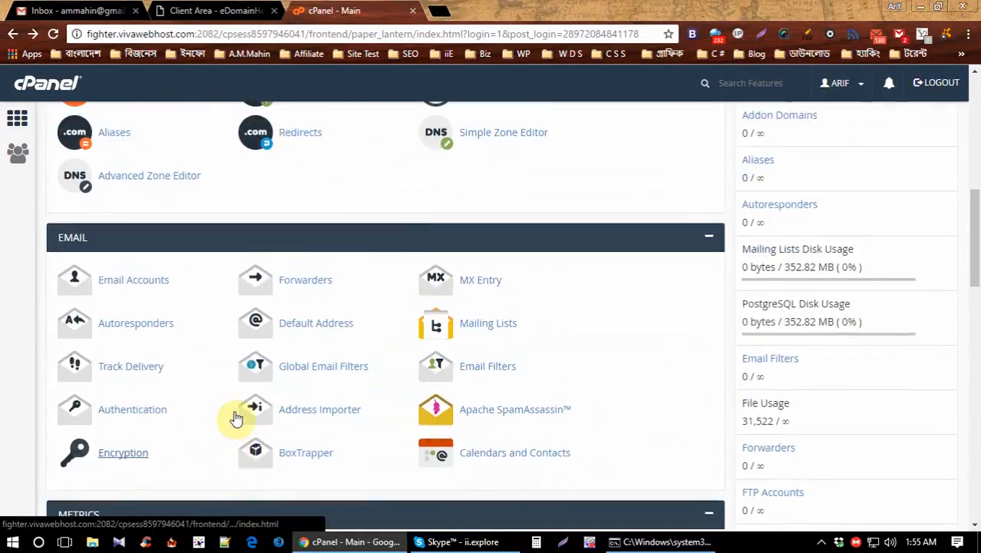
scroll(234, 418, "up", 7)
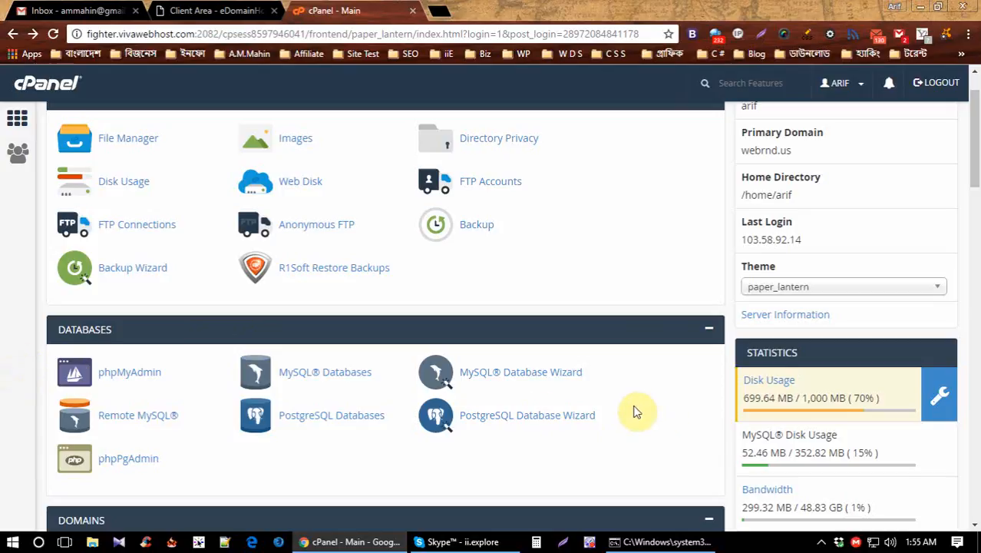
scroll(268, 412, "down", 2)
scroll(268, 412, "down", 1)
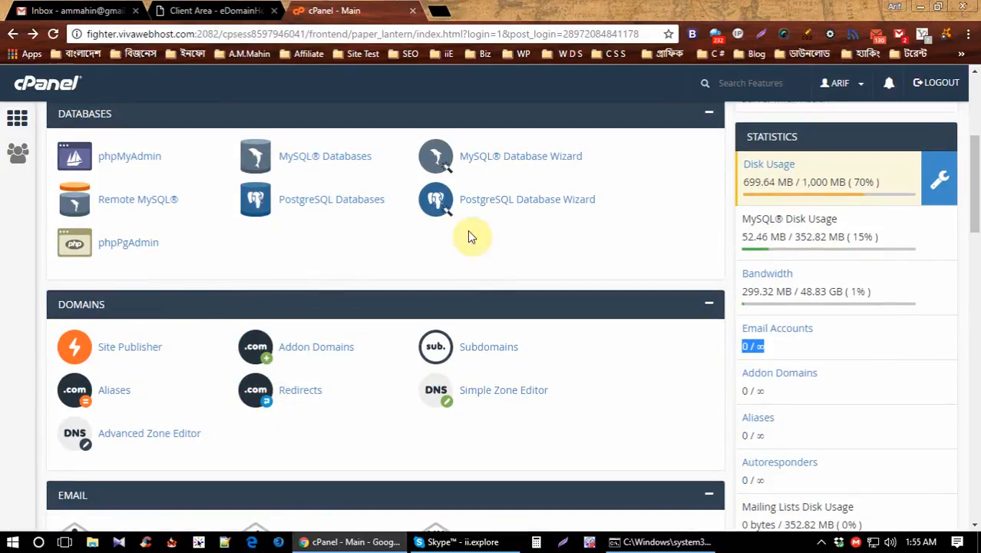
Look through the Domains, Email, Metrics, Security, Software, Advanced and Preferences tools and return to the Files section
scroll(635, 286, "down", 8)
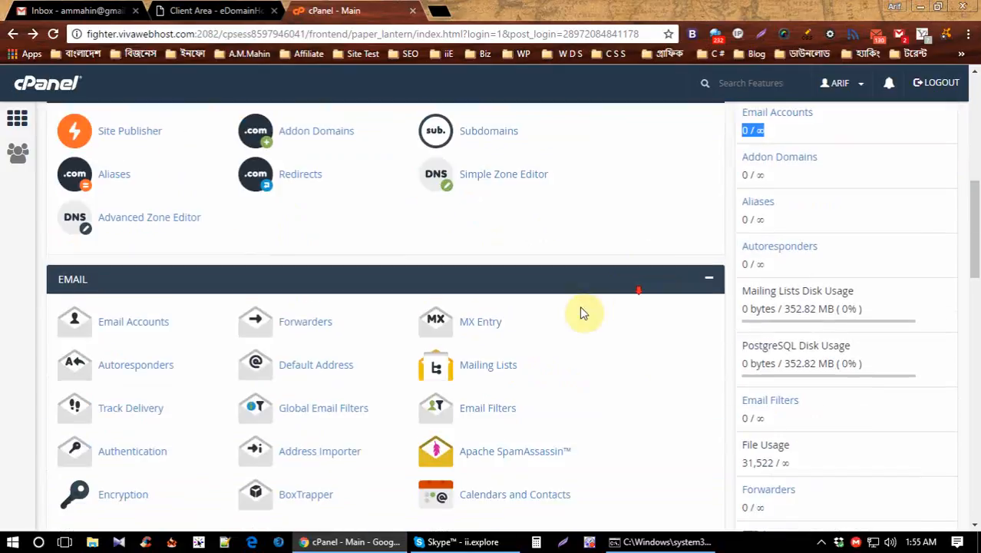
scroll(253, 385, "up", 2)
scroll(287, 415, "up", 3)
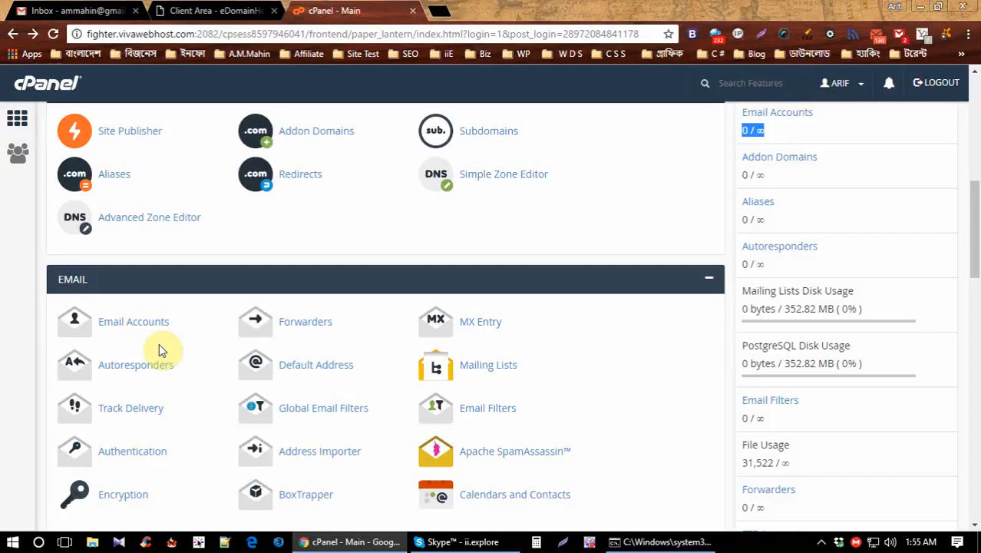
scroll(160, 351, "down", 8)
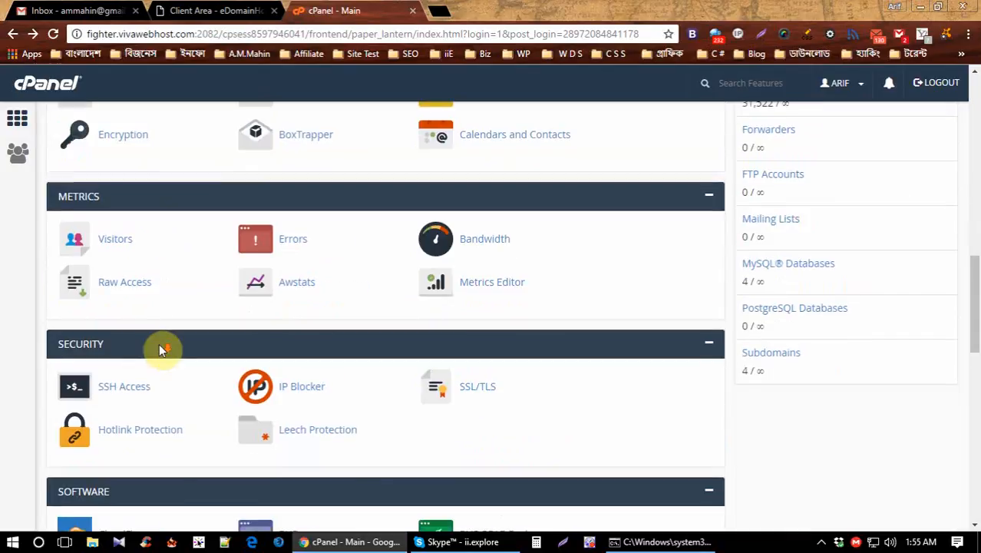
scroll(160, 360, "down", 4)
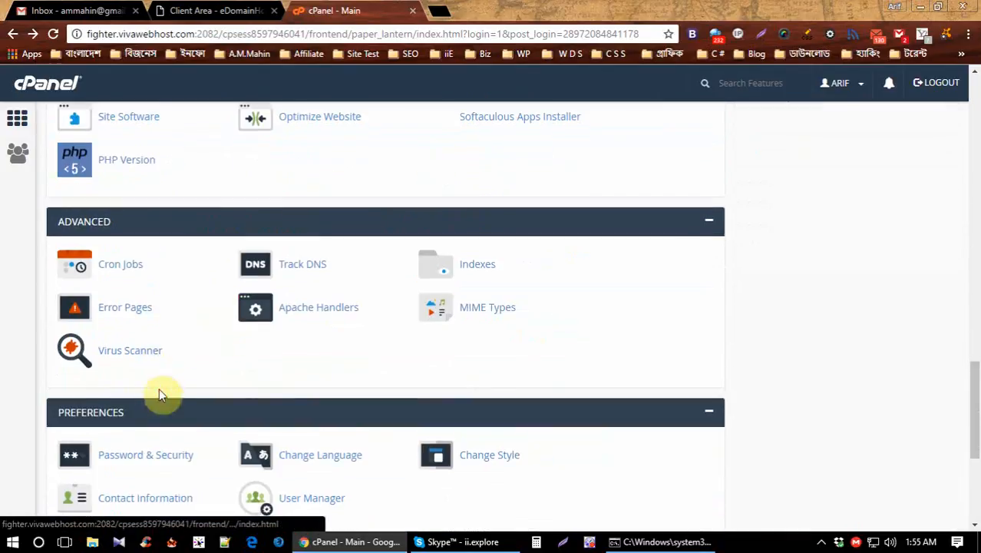
scroll(159, 388, "up", 15)
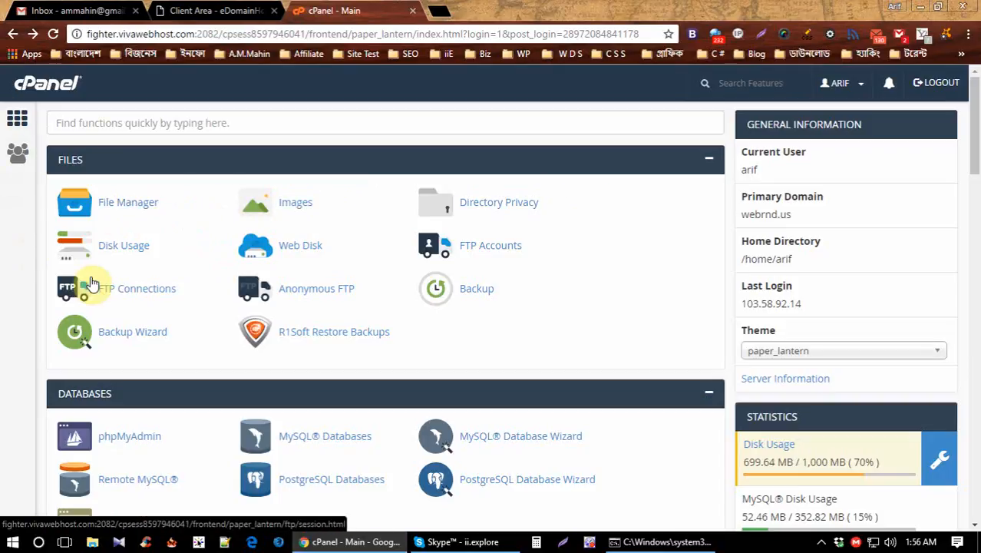
Open the File Manager and view the contents of the public_html folder
left_click(119, 213)
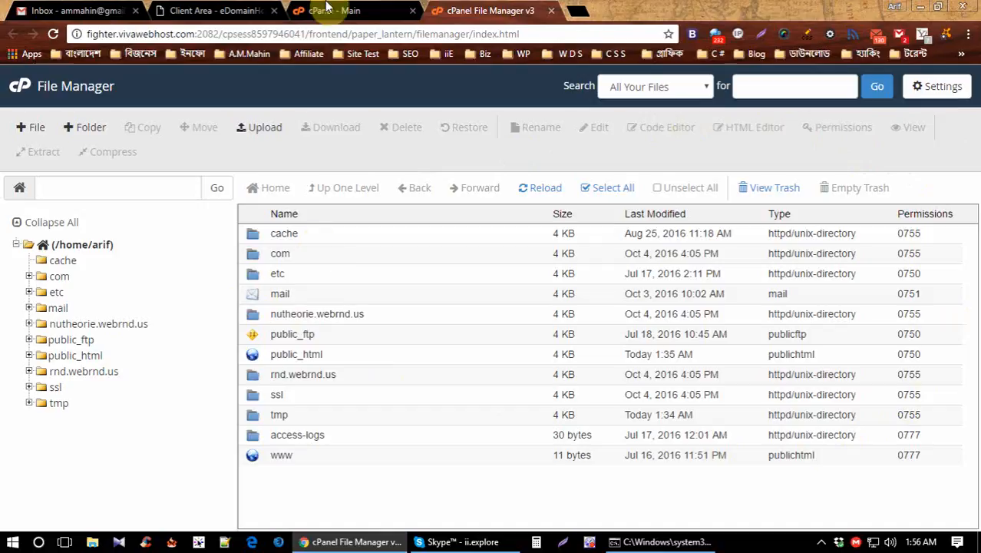
left_click(76, 355)
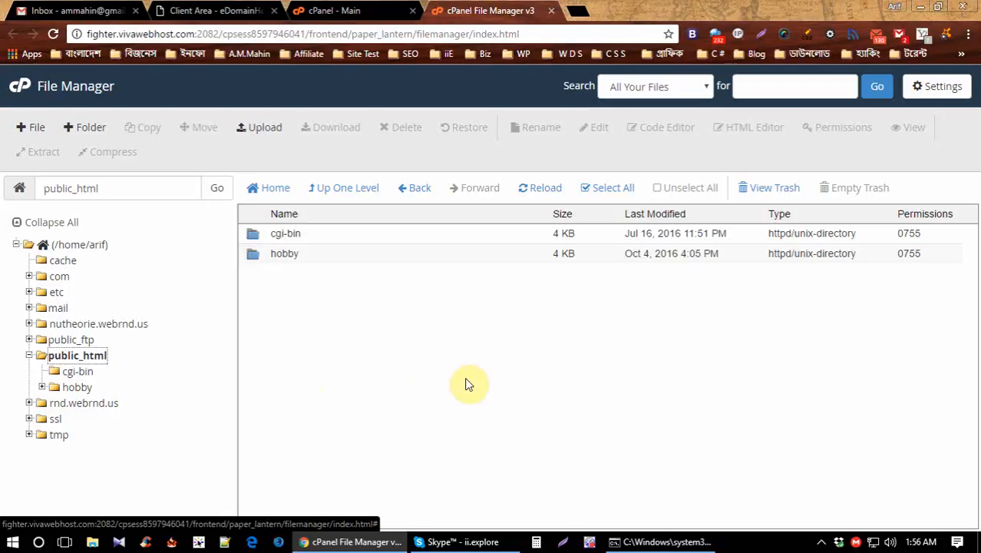
left_click(439, 373)
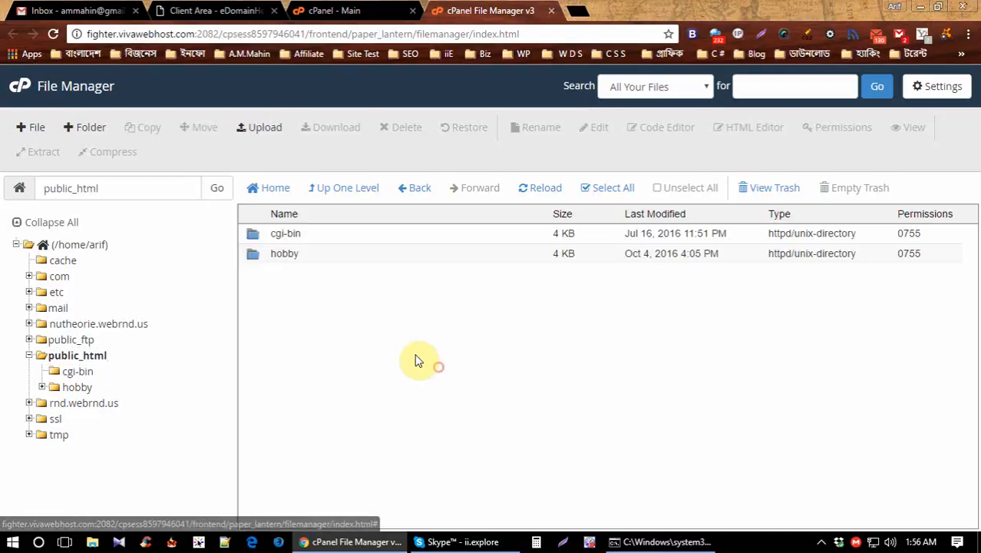
Load webrnd.us in a new browser tab to check its directory listing, and return to the File Manager
left_click(583, 11)
left_click(486, 8)
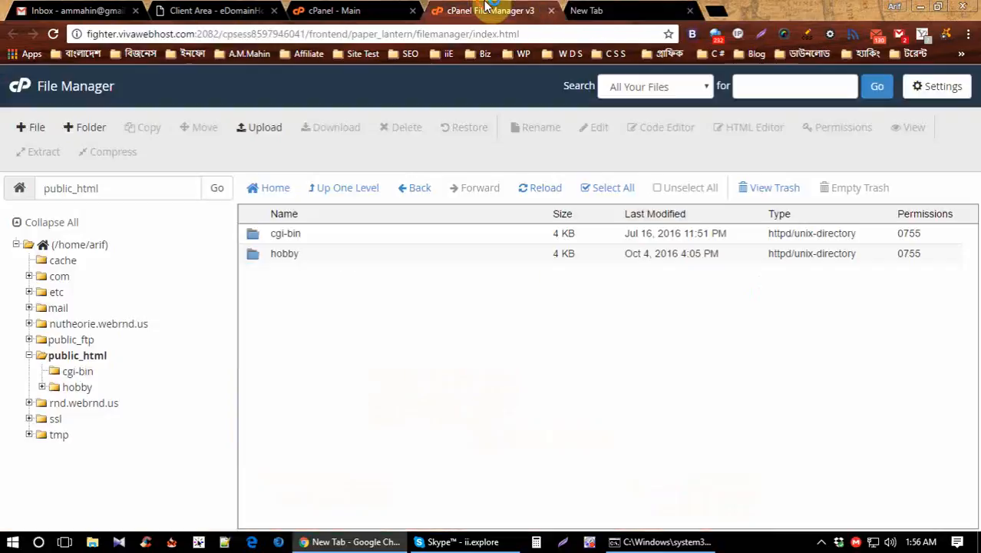
left_click(591, 11)
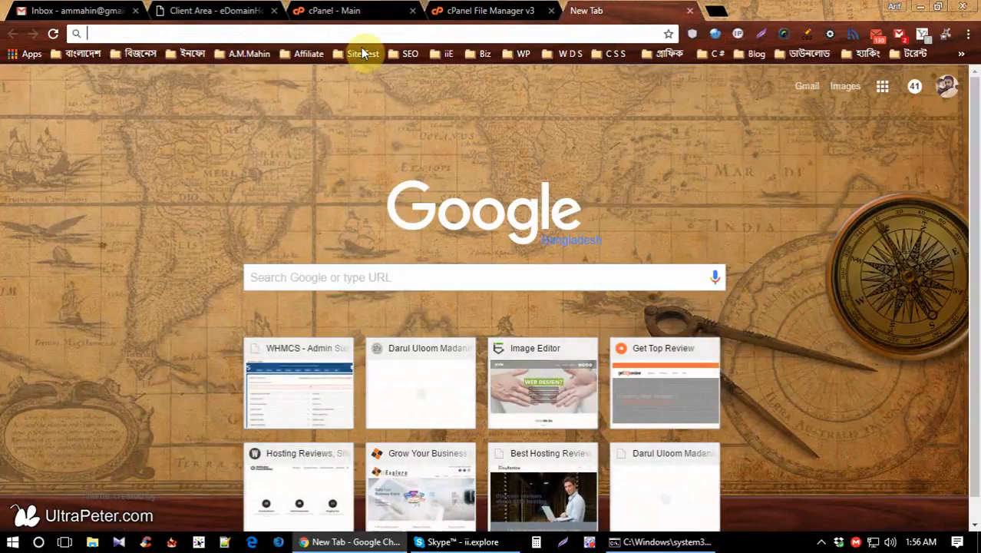
type("webr")
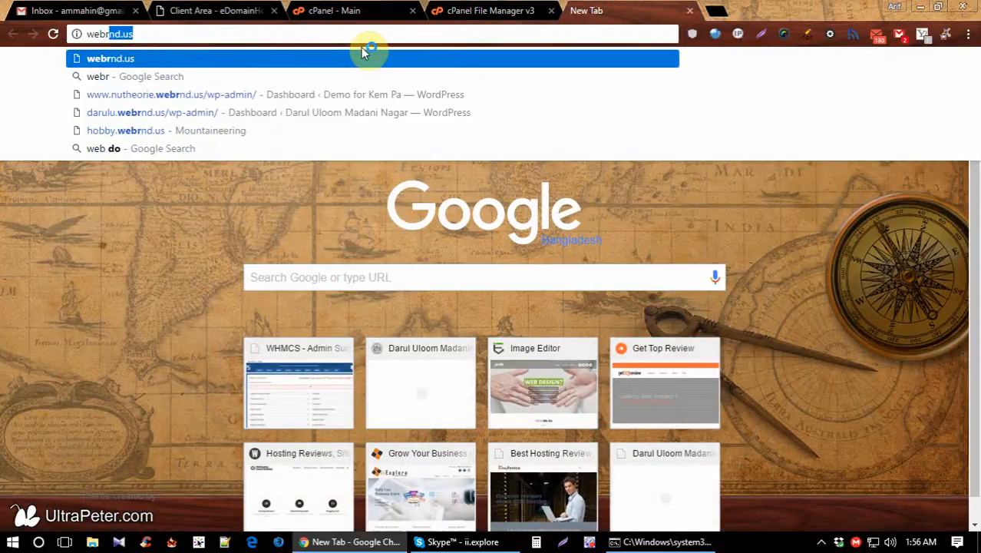
type("nd.")
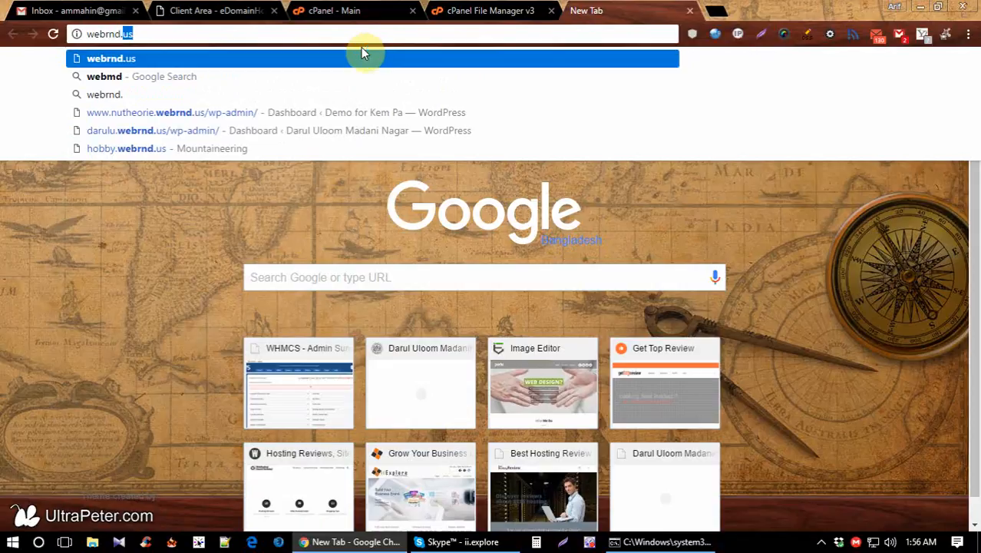
type("us")
key("Return")
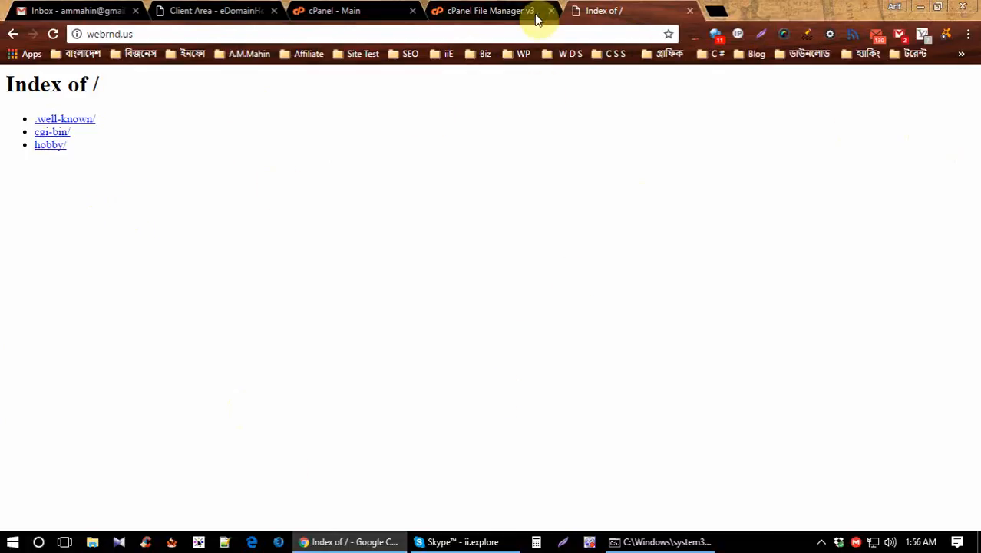
left_click(466, 11)
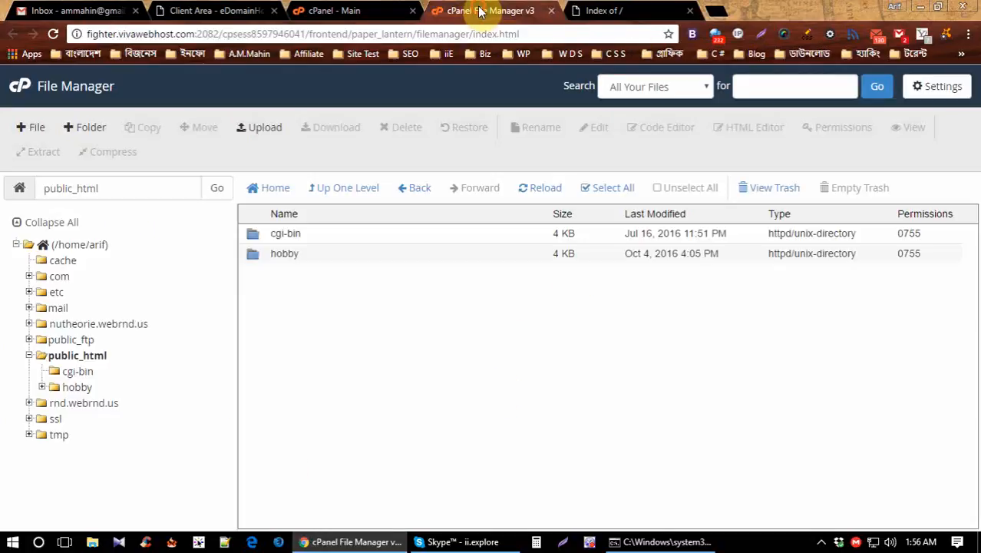
Move index.htm to the middle of the desktop, preview it in the browser beside the webrnd.us listing, and close the preview
left_click(926, 7)
left_click_drag(31, 23, 528, 214)
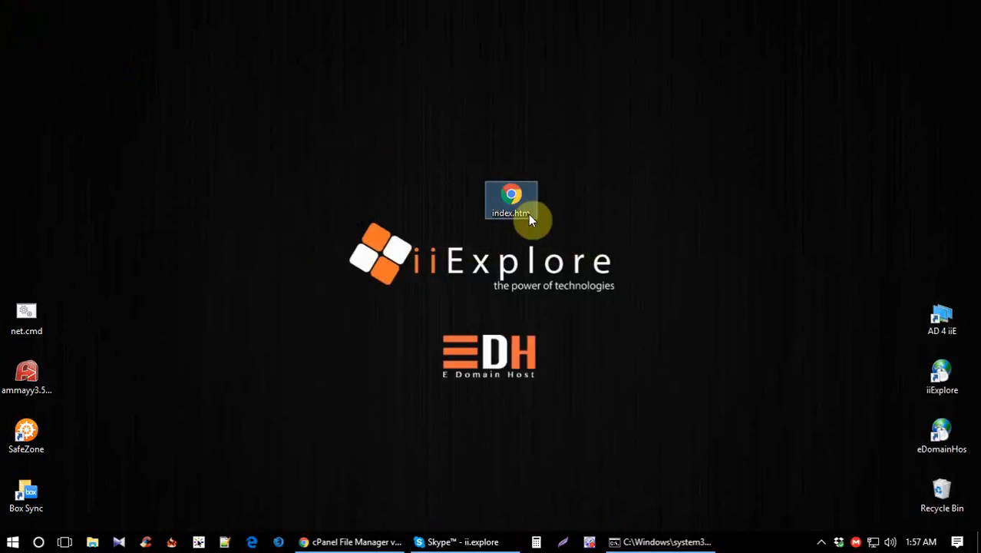
double_click(507, 193)
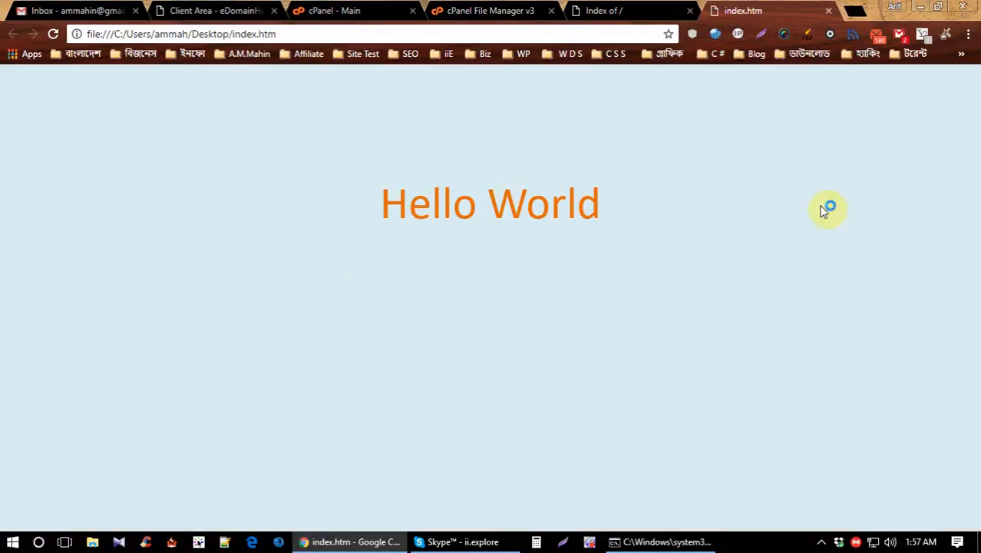
left_click(622, 10)
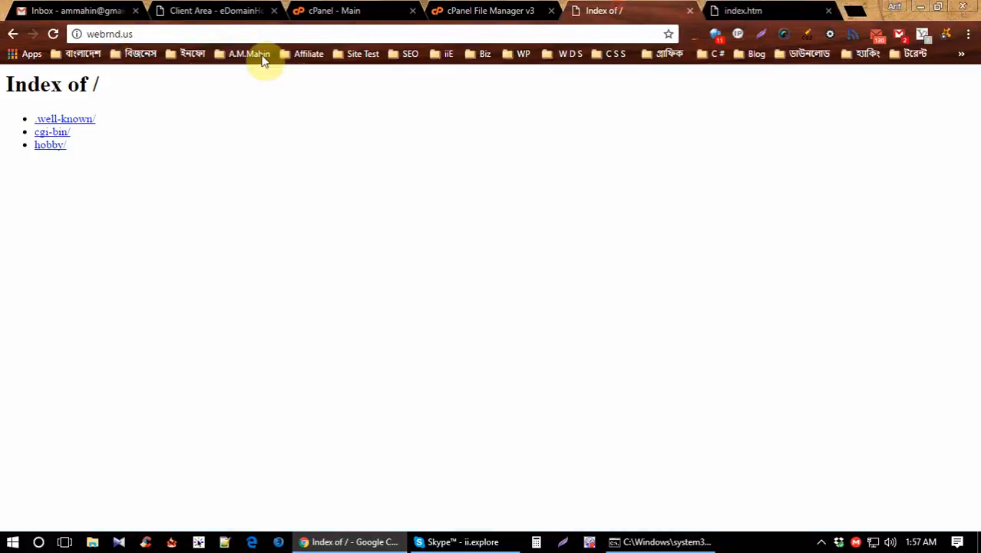
left_click(828, 11)
Reposition the index.htm file on the desktop and switch back to the browser
left_click(921, 7)
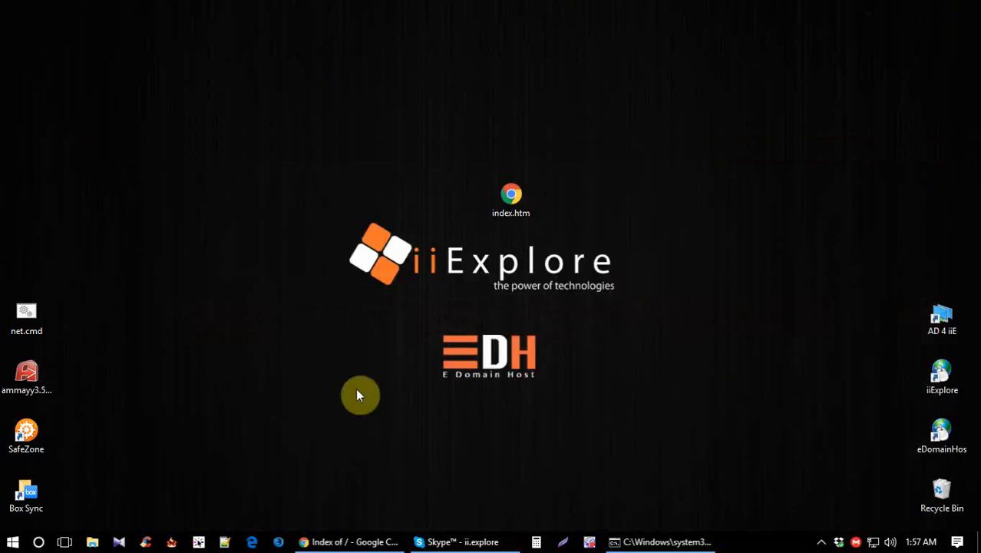
left_click_drag(510, 203, 297, 204)
left_click(349, 542)
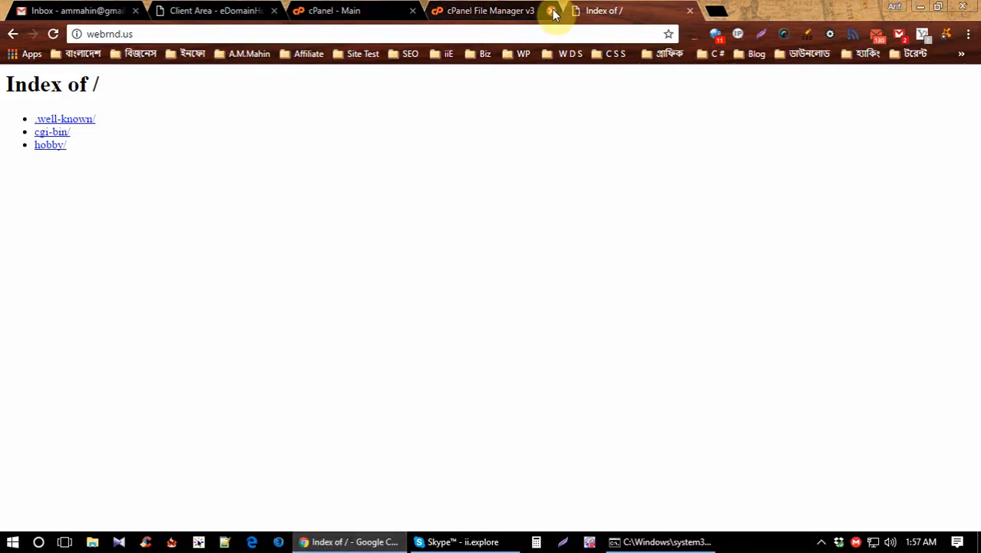
Close the webrnd.us and File Manager pages, then reopen the File Manager from cPanel at the public_html folder
left_click(690, 10)
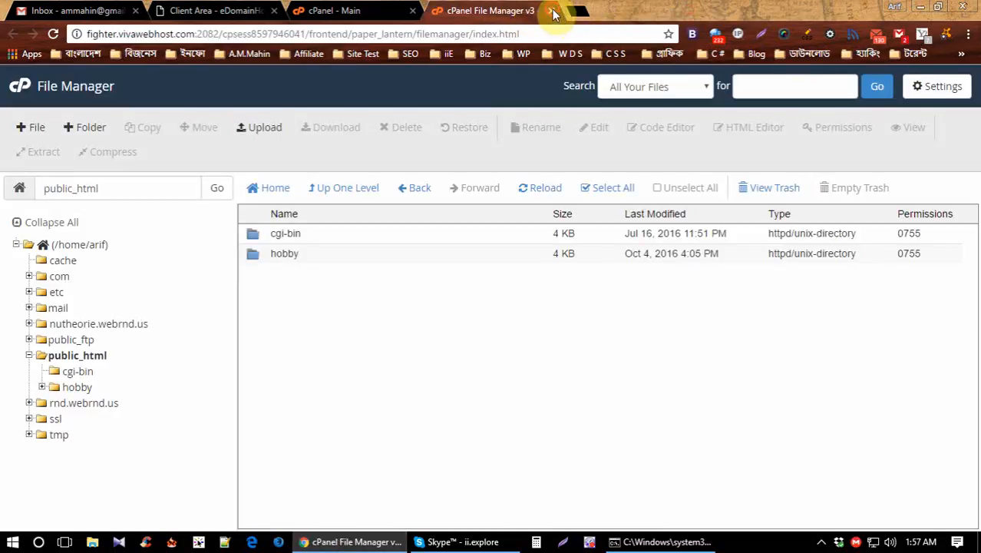
left_click(551, 11)
left_click(125, 202)
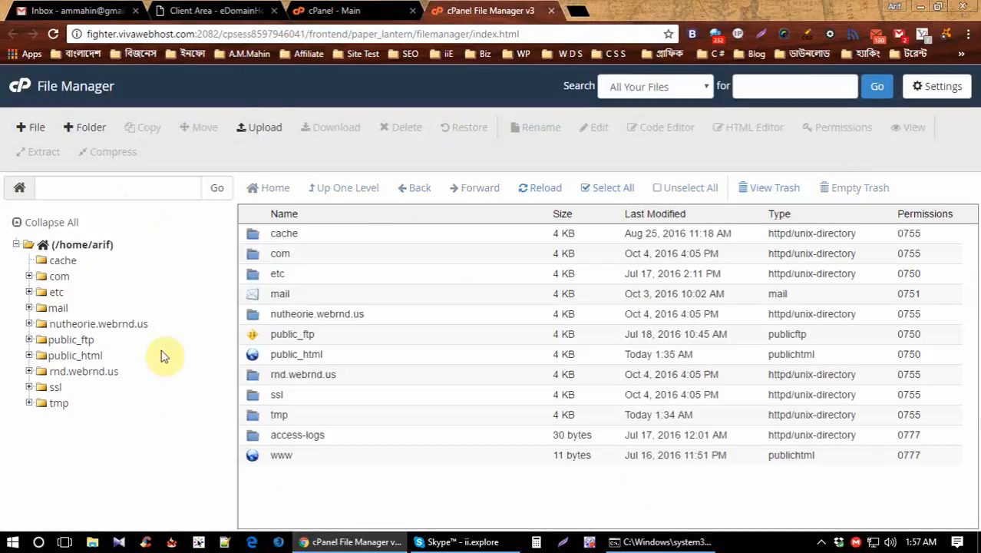
left_click(88, 358)
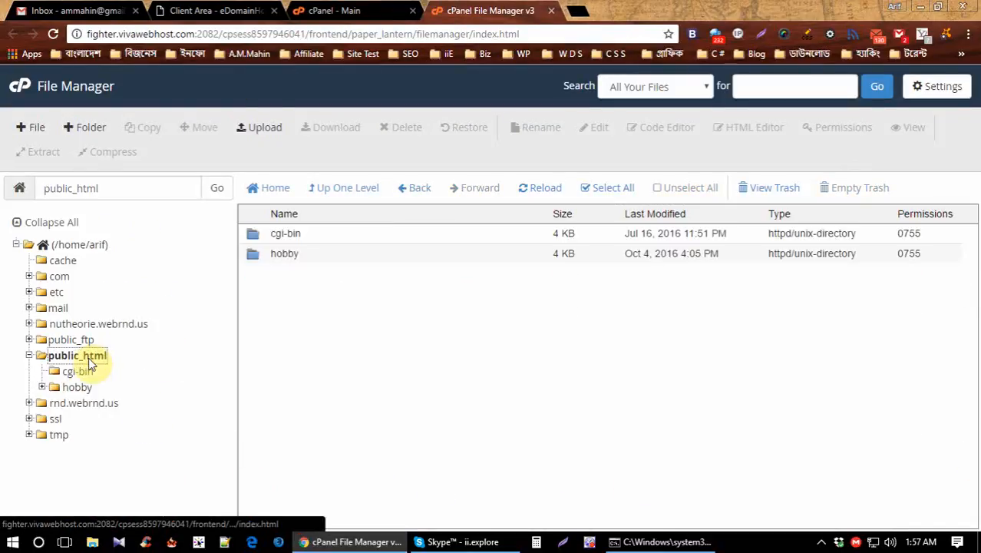
Upload index.htm from the Desktop to the public_html folder and go back to the folder's file list
left_click(256, 134)
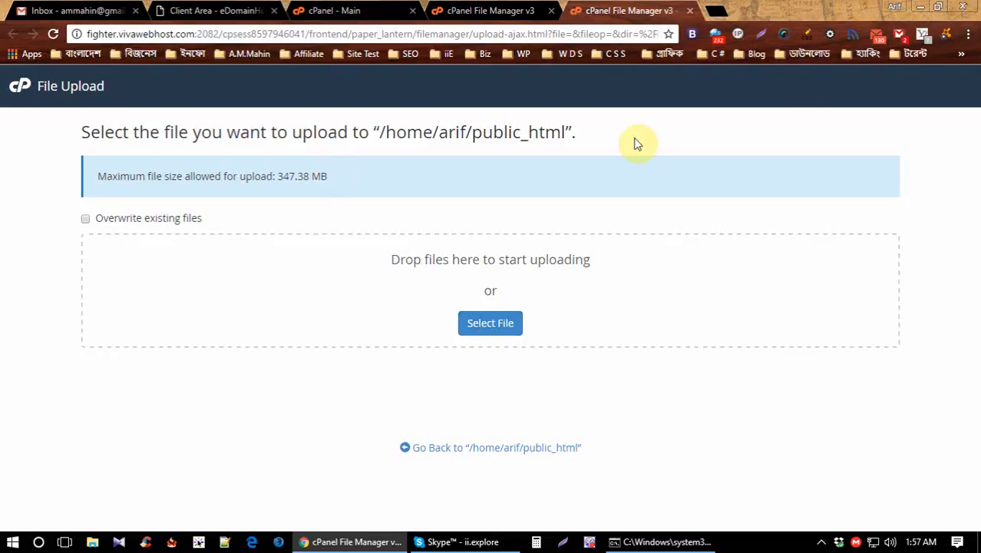
left_click(500, 329)
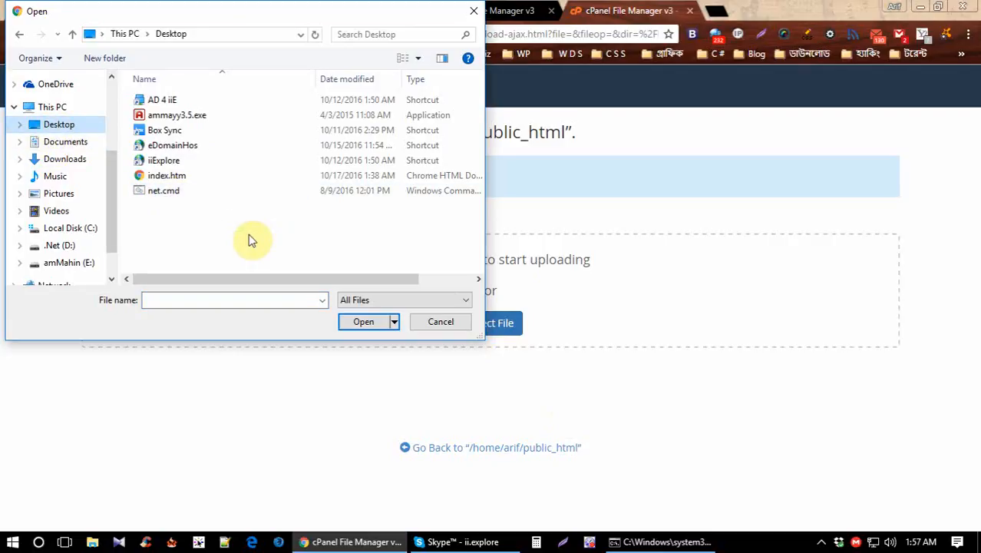
left_click(168, 179)
double_click(169, 183)
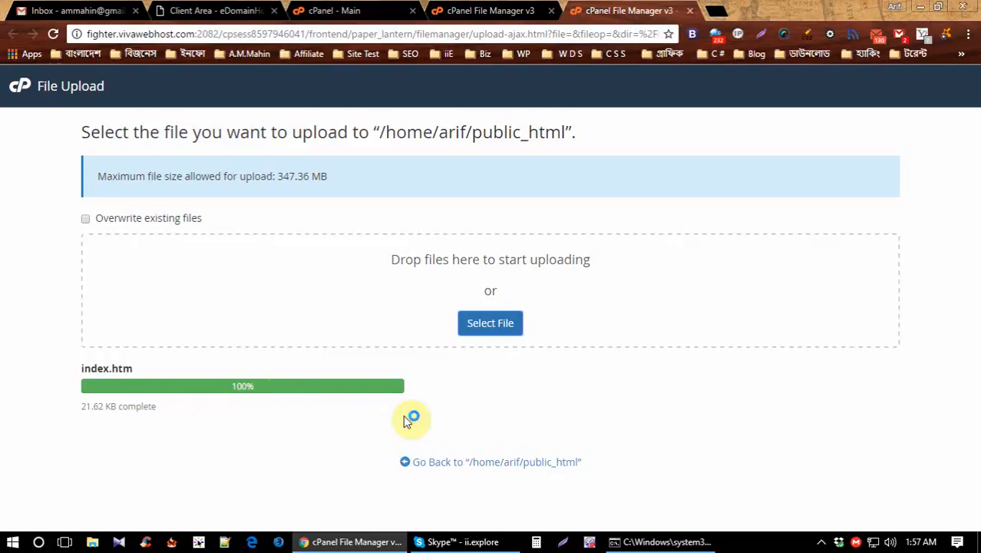
left_click(494, 465)
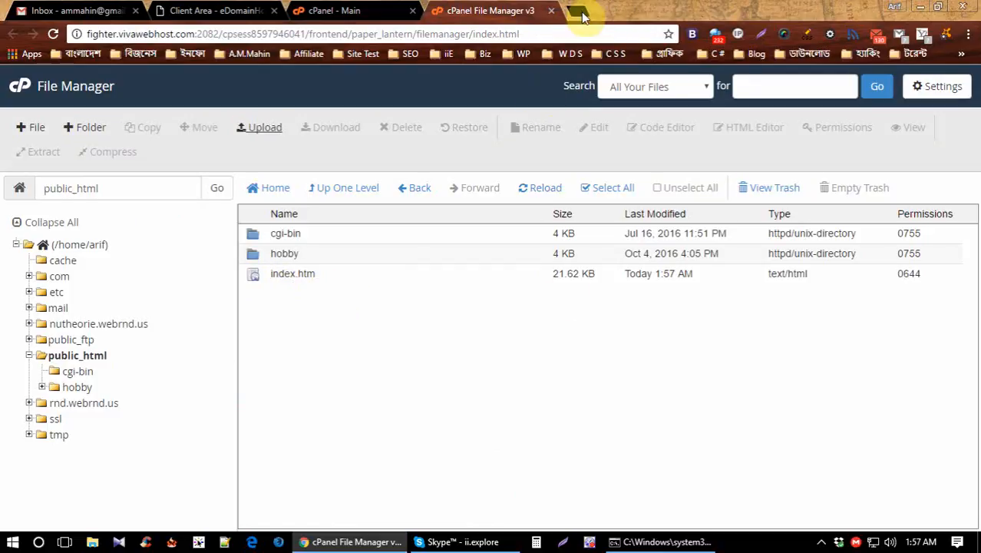
Load webrnd.us in a new browser tab to check the uploaded page, and return to the File Manager
left_click(589, 12)
type("we")
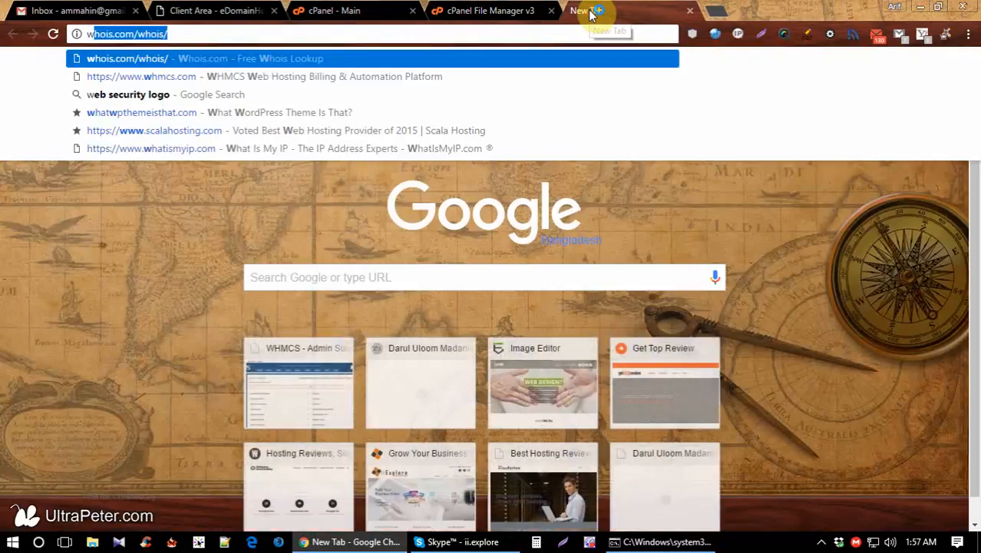
type("b")
key("Return")
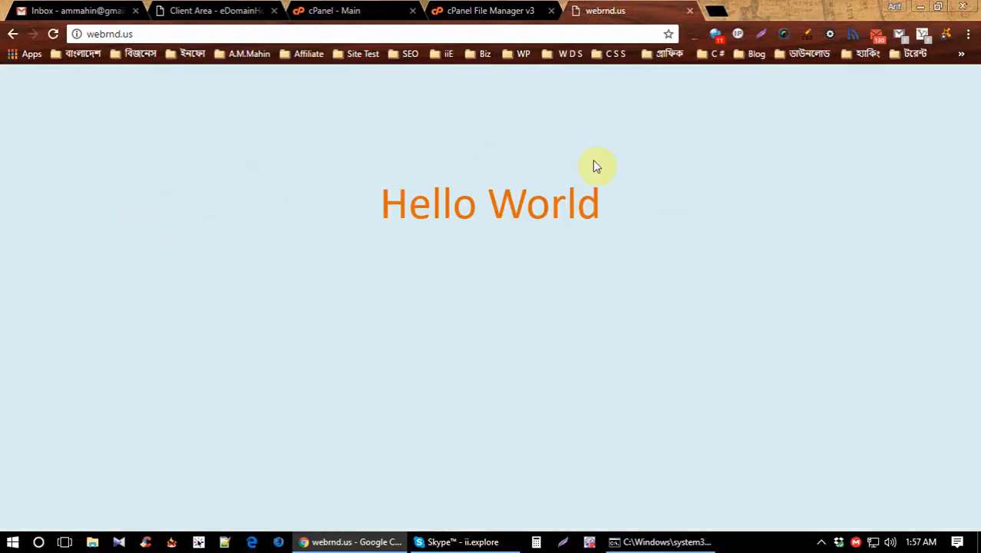
left_click(477, 10)
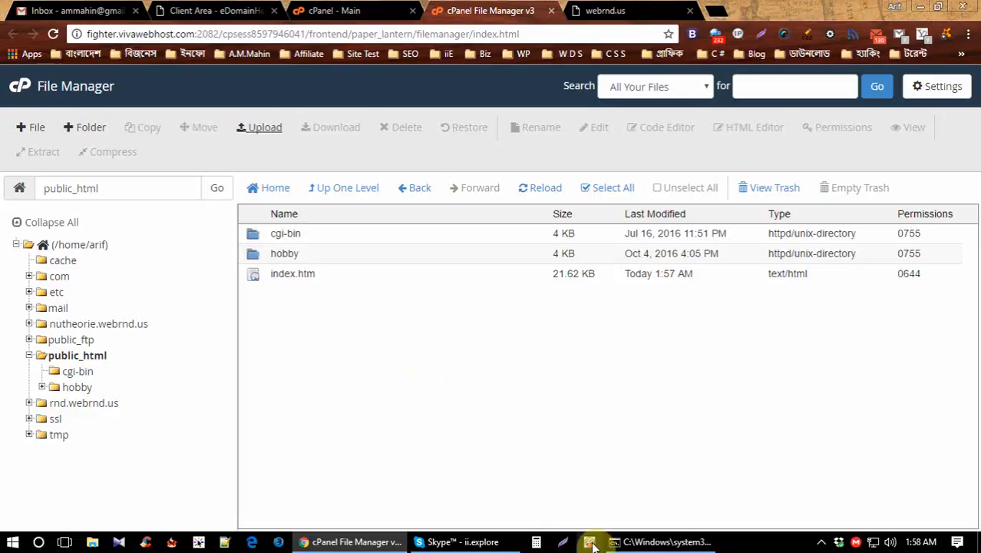
left_click(820, 542)
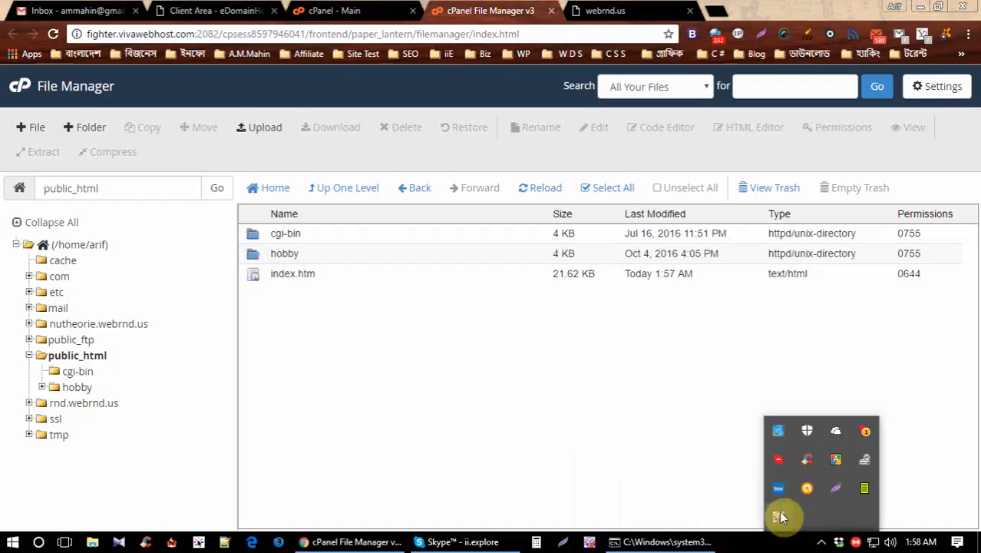
right_click(779, 516)
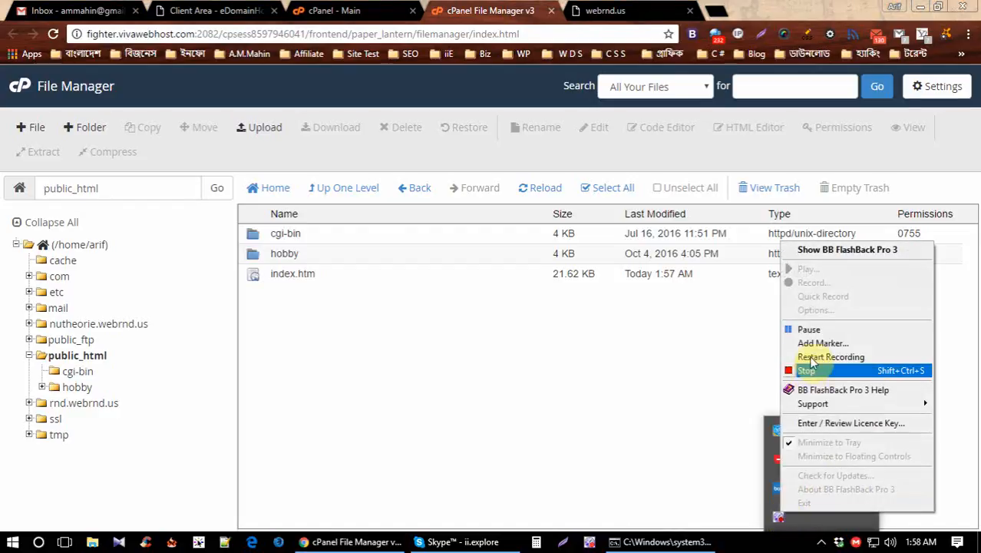